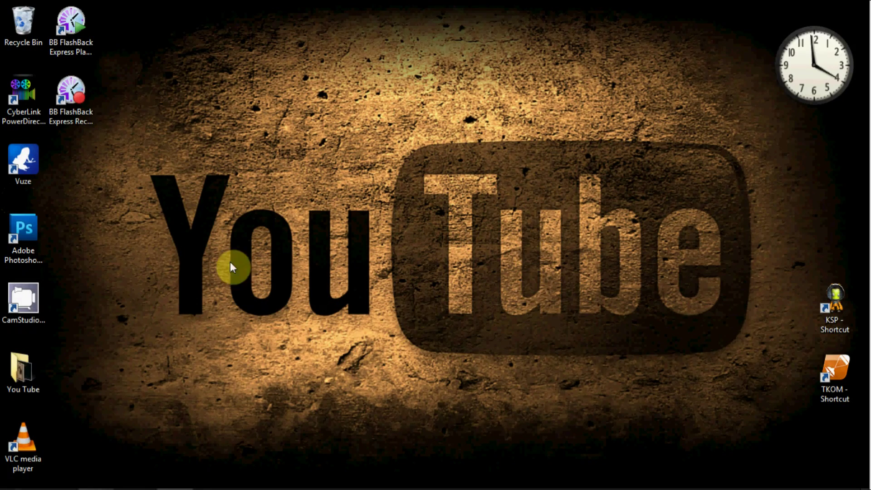
Step: Launch PowerDirector with a new untitled project, then minimize its window to the taskbar
double_click(25, 93)
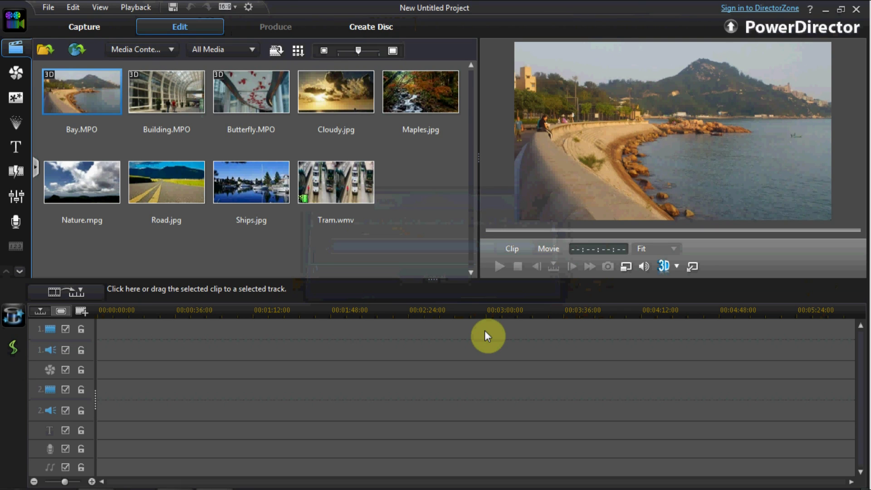
click(824, 10)
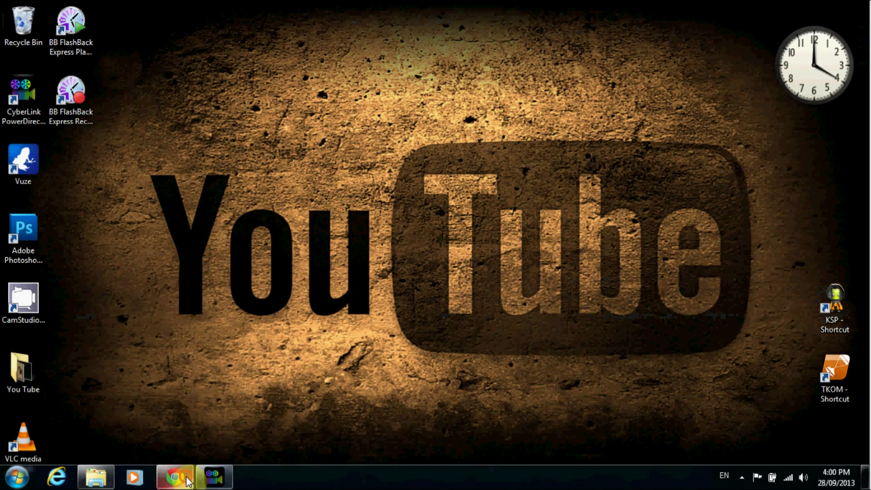
Step: Restore the browser and scroll through the PowerDirector 12 Ultra features, MultiCam Designer to Design Studio Tools
click(186, 479)
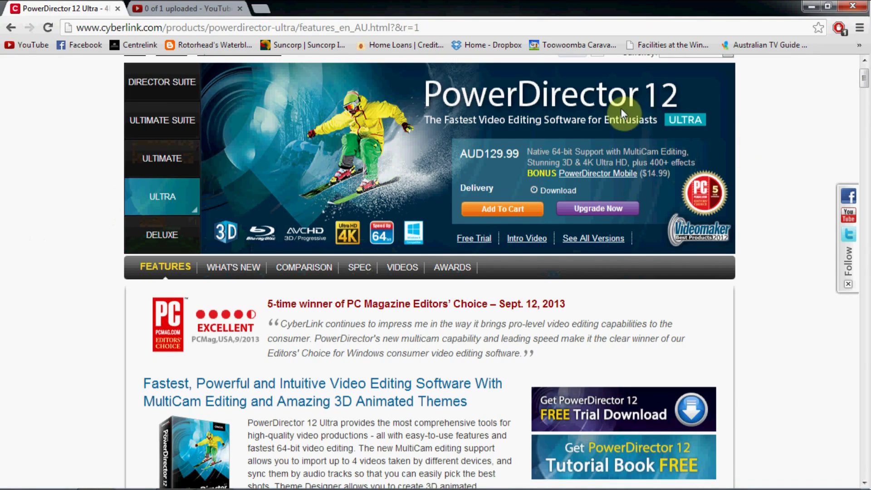
scroll(752, 265, down, 4)
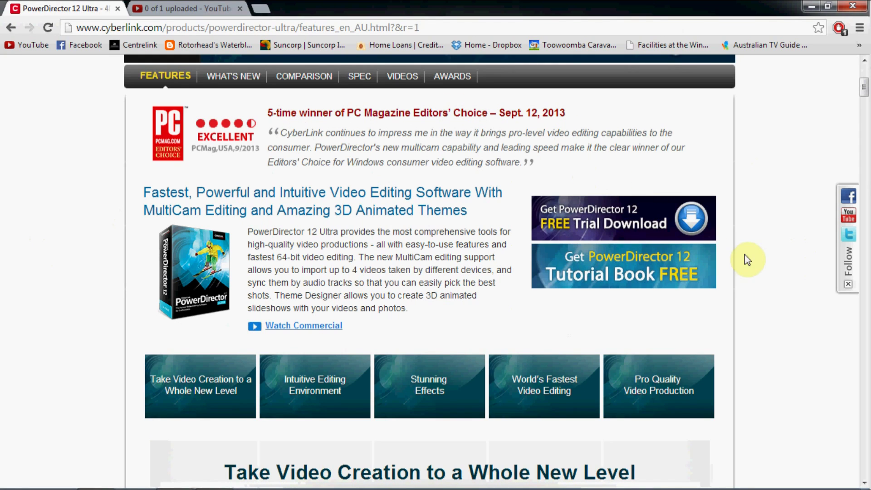
scroll(772, 346, down, 7)
scroll(771, 346, down, 4)
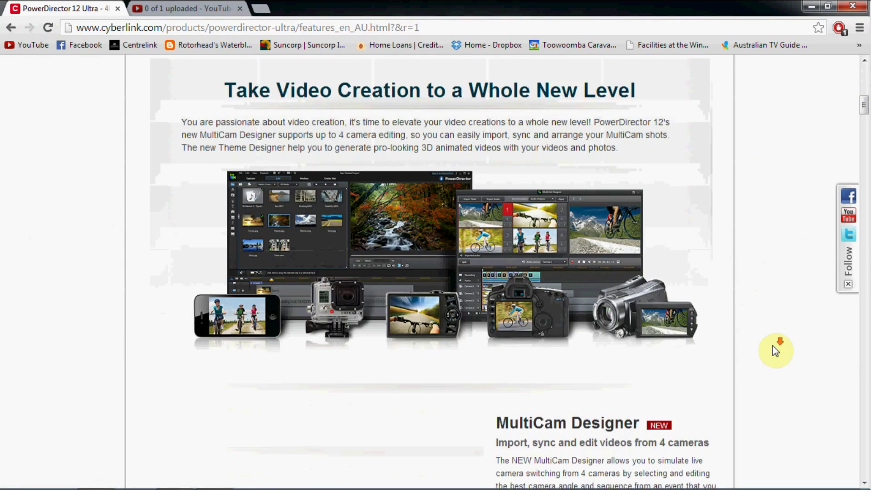
scroll(772, 345, up, 4)
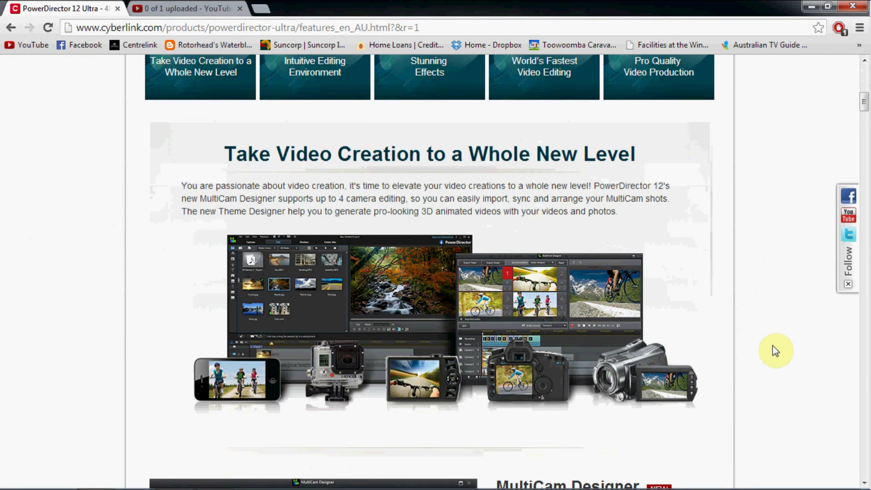
scroll(772, 346, down, 8)
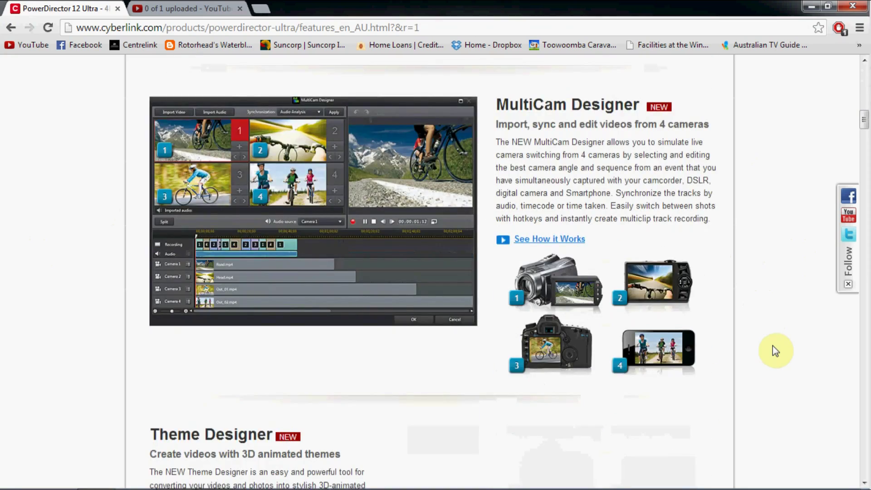
scroll(772, 345, down, 11)
scroll(772, 348, down, 4)
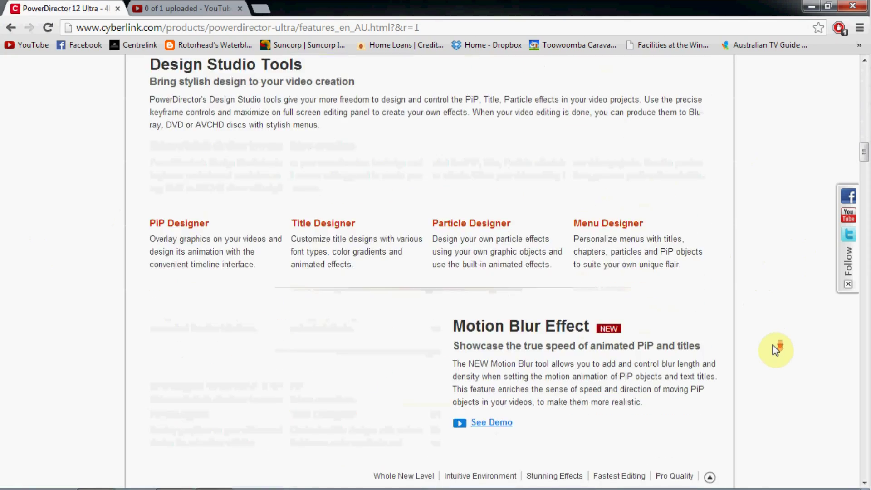
scroll(771, 348, up, 8)
scroll(772, 348, down, 14)
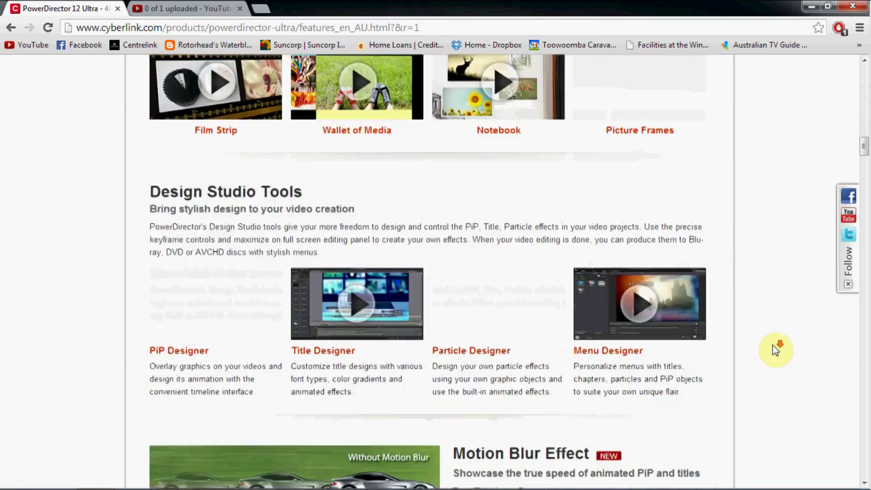
scroll(772, 349, up, 9)
scroll(774, 349, up, 5)
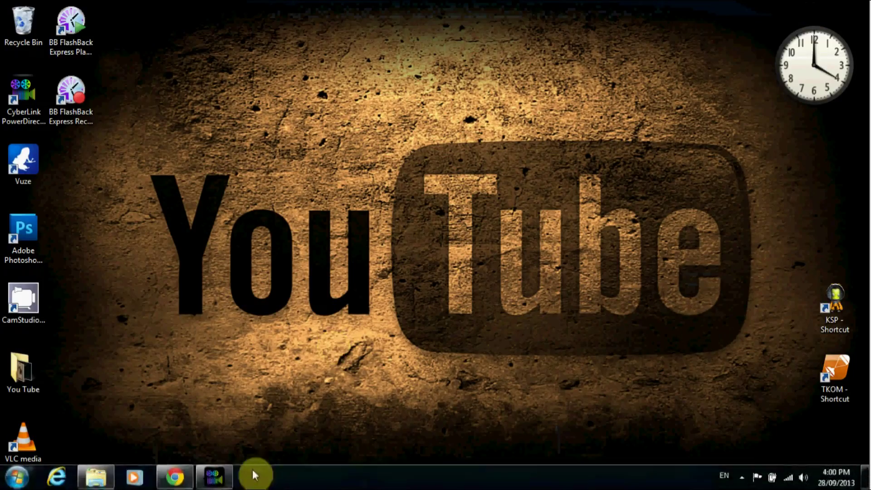
Step: Restore PowerDirector and remove all nine sample clips from the media library
click(220, 472)
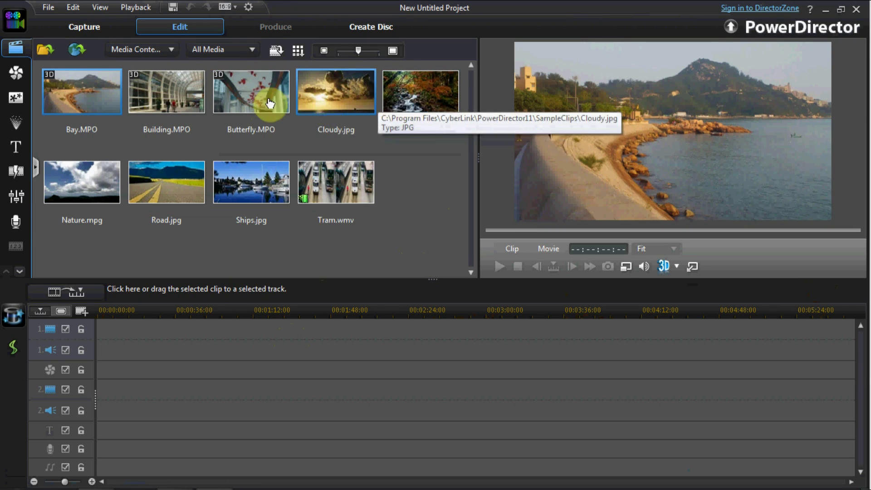
mouse_move(359, 196)
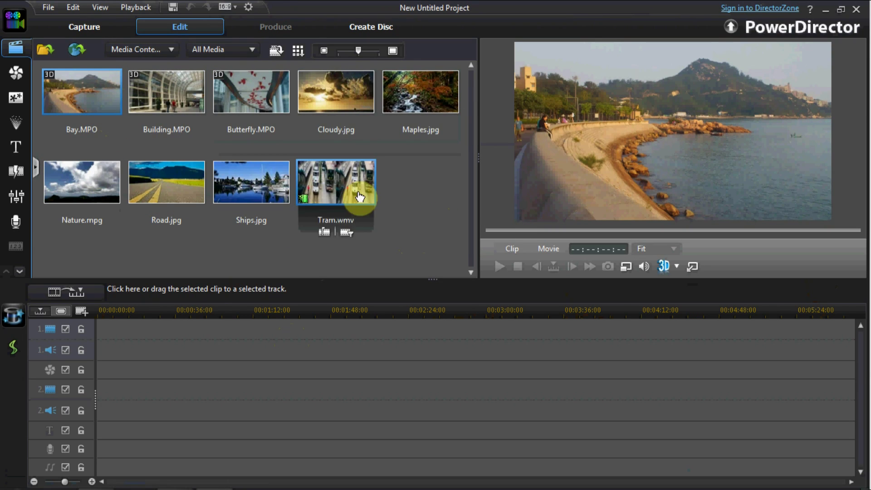
drag(456, 256, 93, 108)
right_click(92, 101)
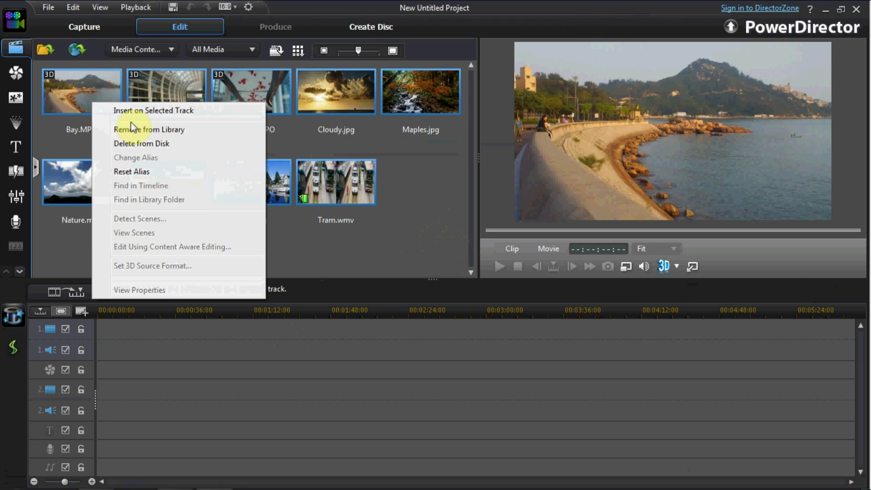
click(133, 126)
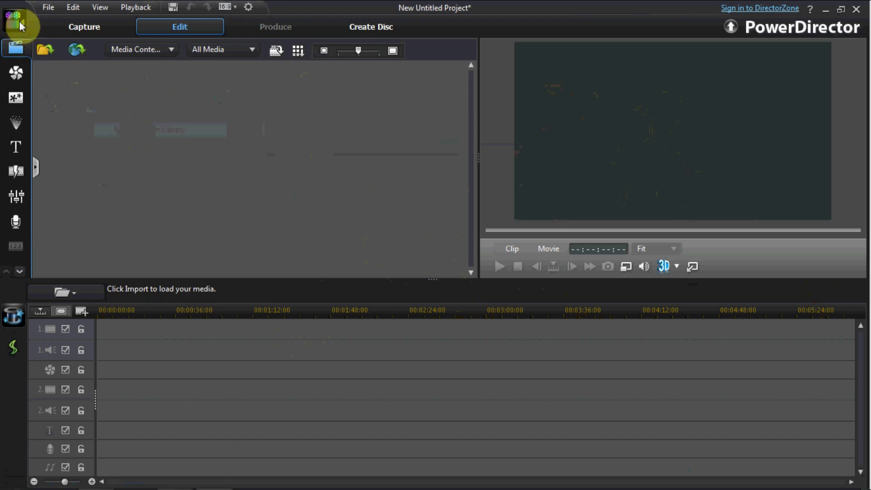
Step: Start Import Media Files and look through the desktop's You Tube folder for the recording
click(48, 8)
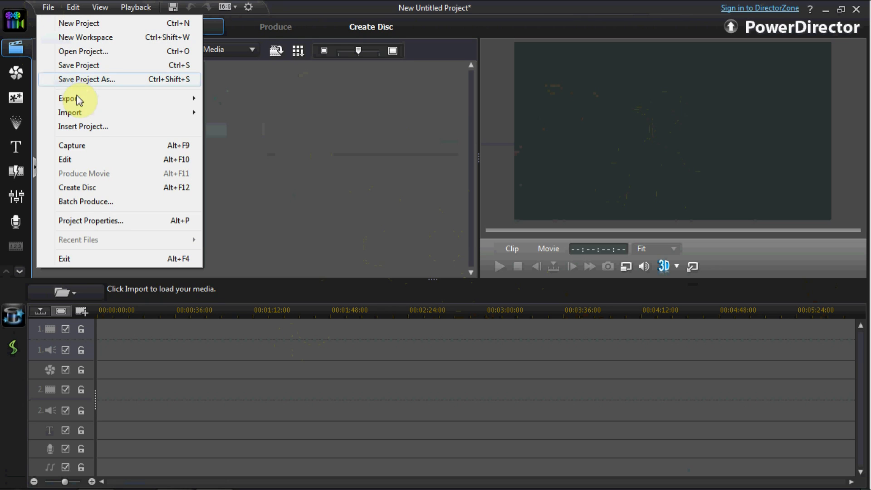
mouse_move(86, 113)
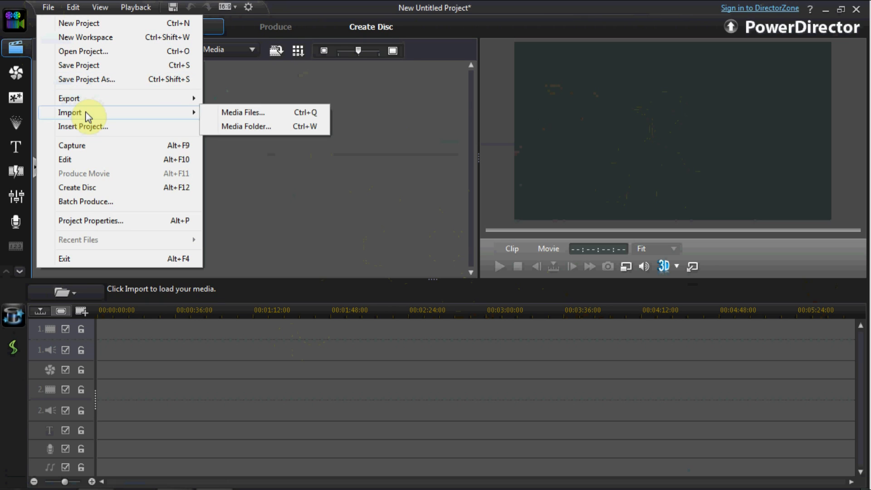
click(286, 114)
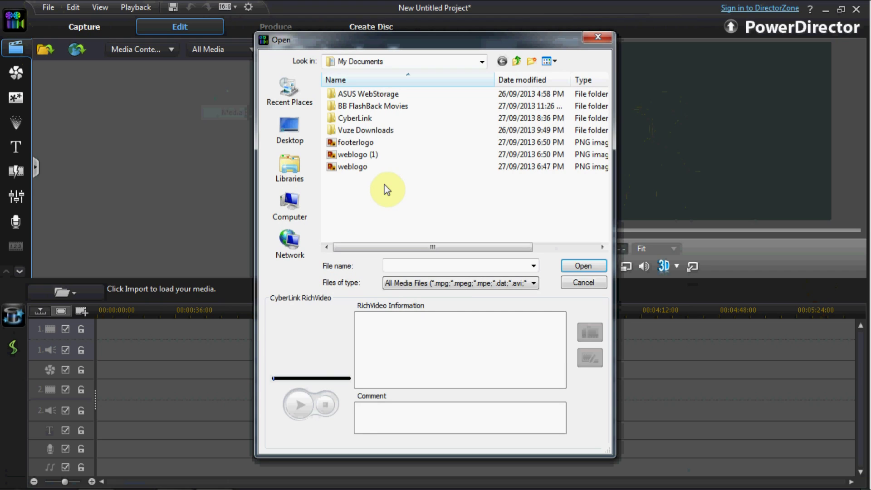
click(292, 133)
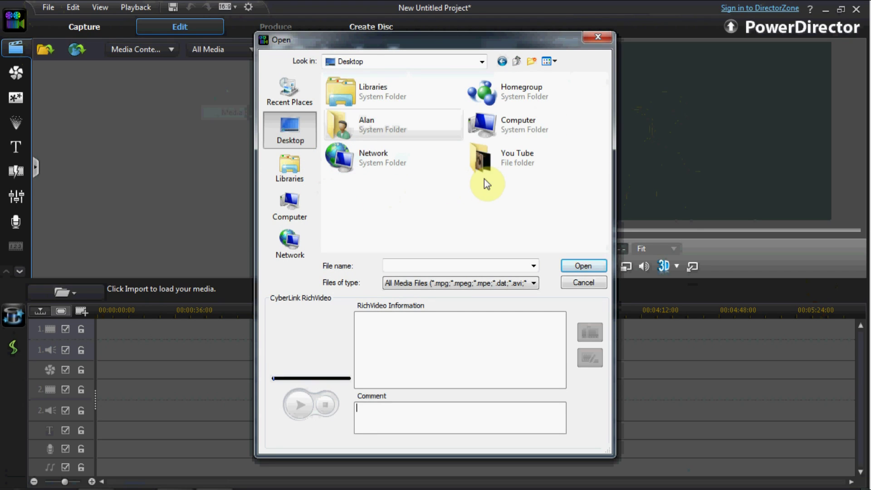
double_click(506, 174)
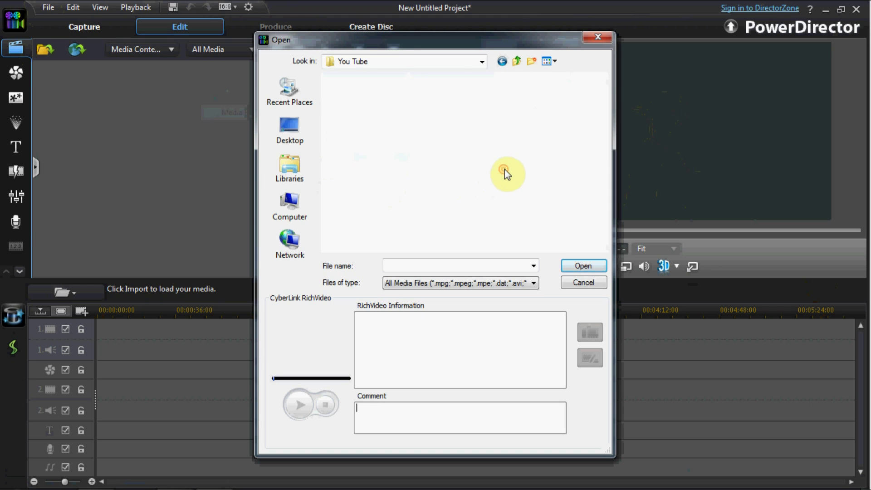
scroll(399, 199, down, 5)
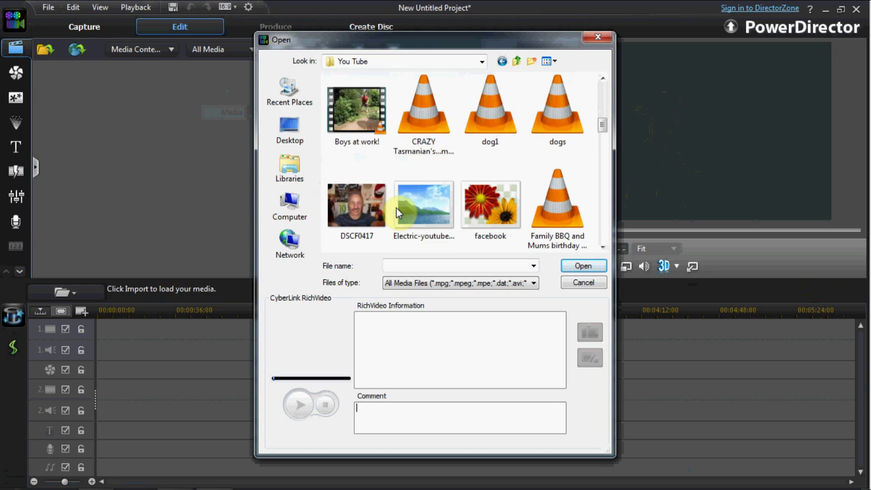
scroll(397, 211, up, 5)
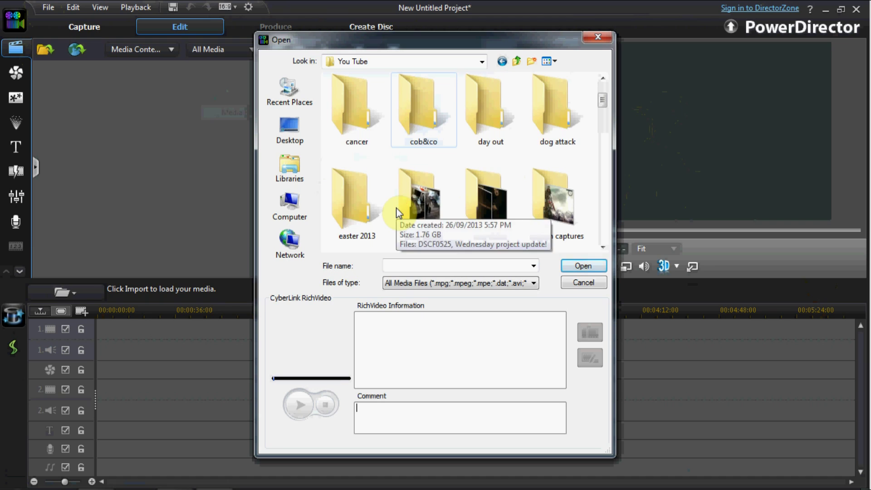
scroll(399, 212, up, 2)
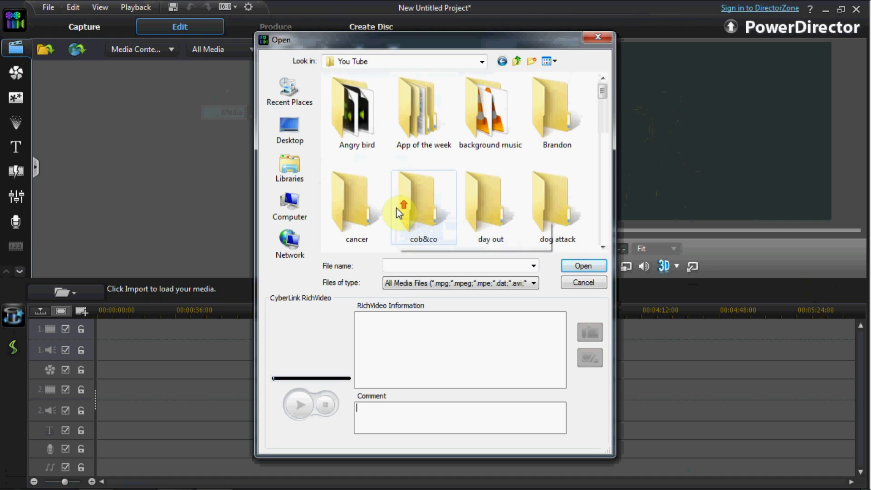
click(290, 132)
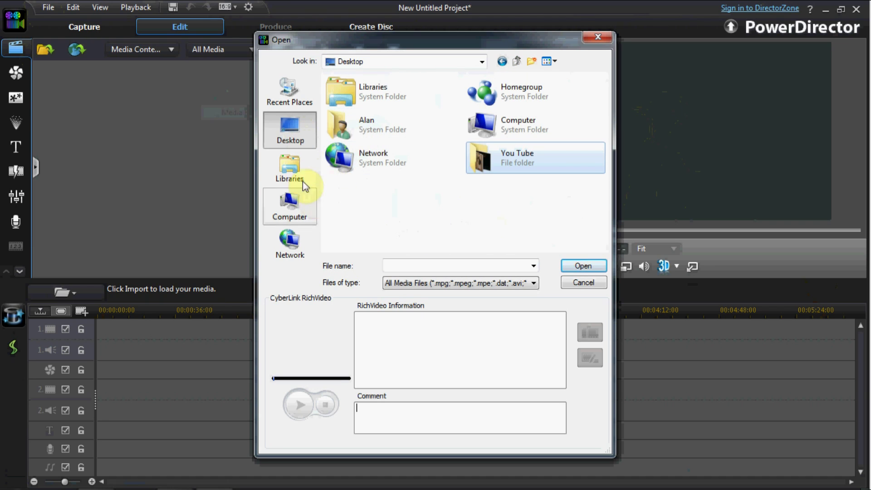
Step: Import bbdesktoprecorder from the Videos library into the media library
click(291, 171)
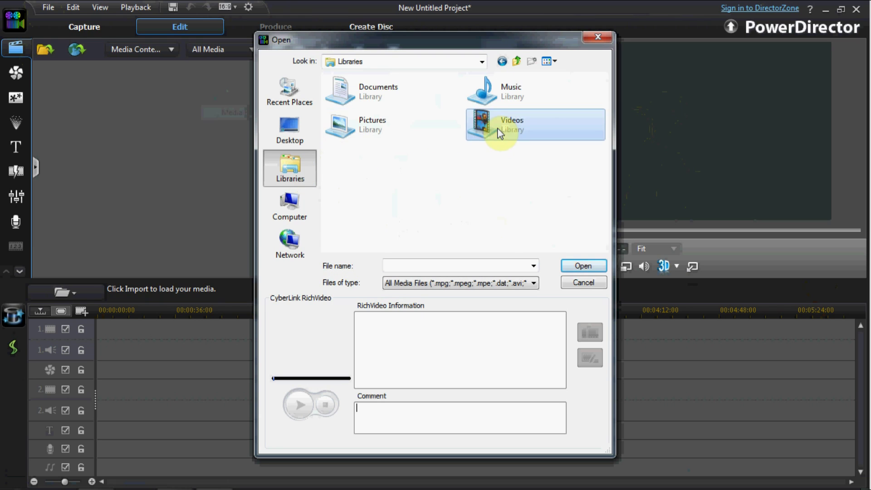
double_click(484, 131)
scroll(430, 170, down, 3)
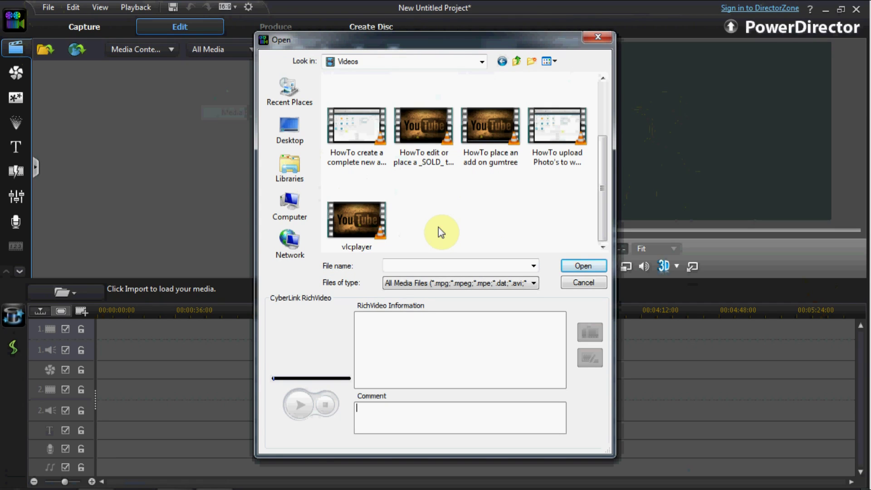
scroll(438, 227, up, 3)
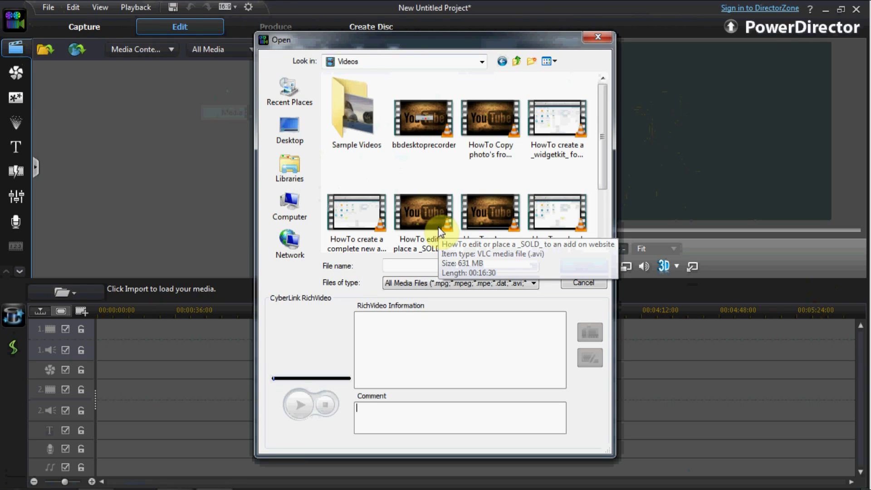
scroll(438, 228, down, 3)
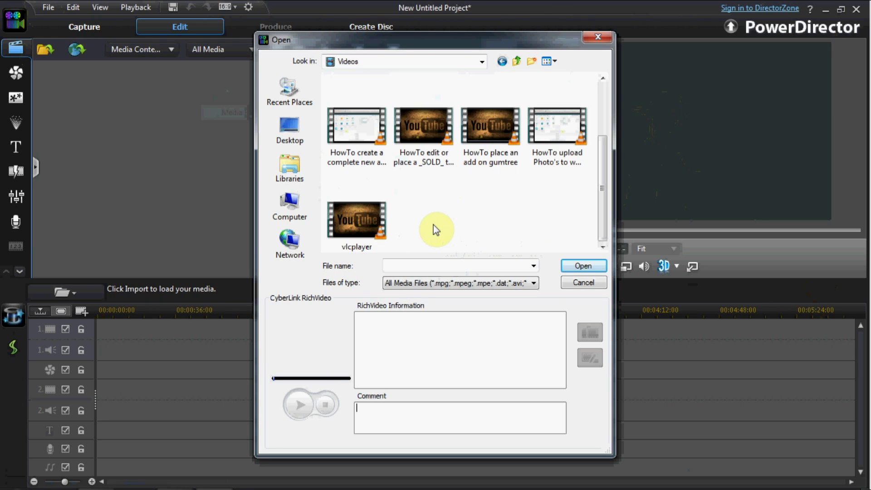
scroll(436, 229, up, 3)
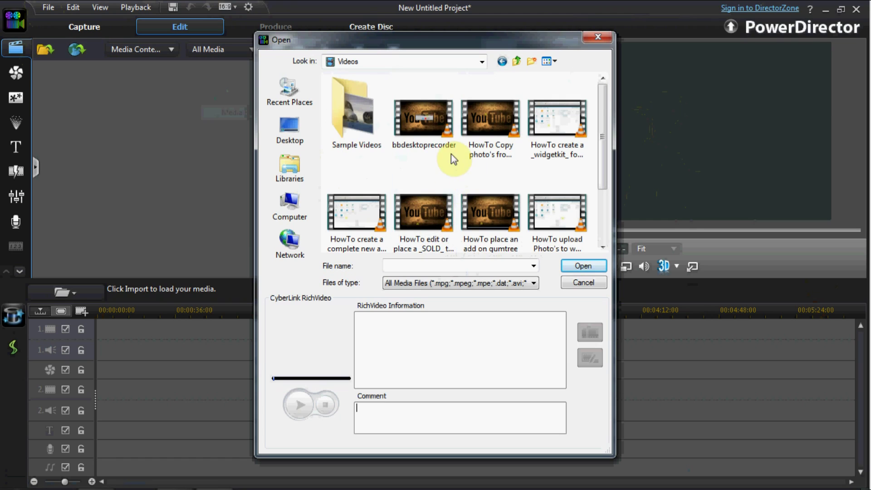
click(438, 131)
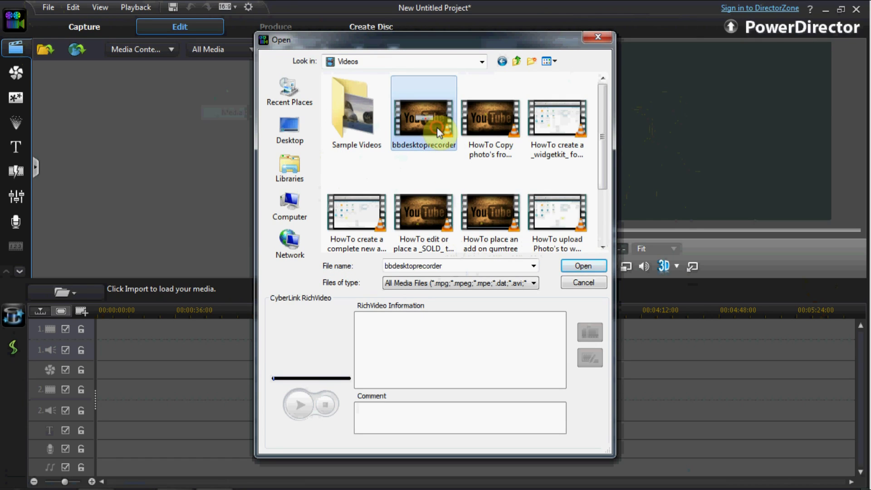
click(591, 262)
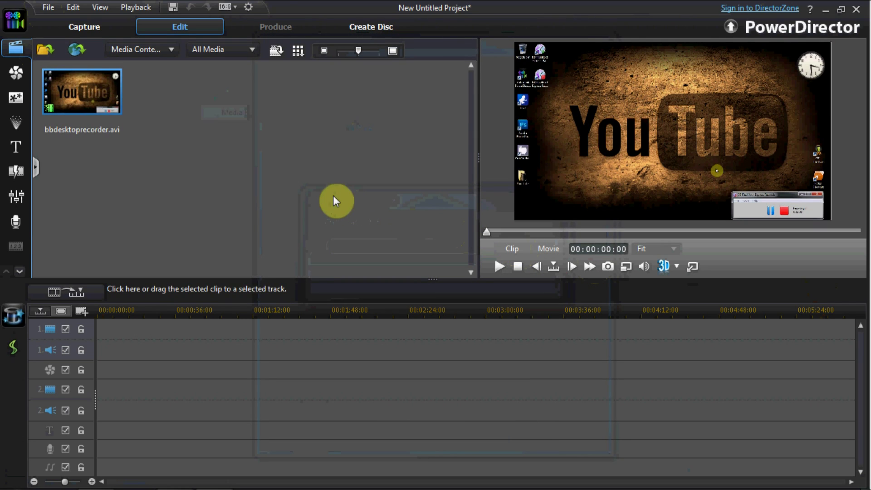
Step: Drag bbdesktoprecorder.avi to the start of video track 1, with its audio below
mouse_move(100, 93)
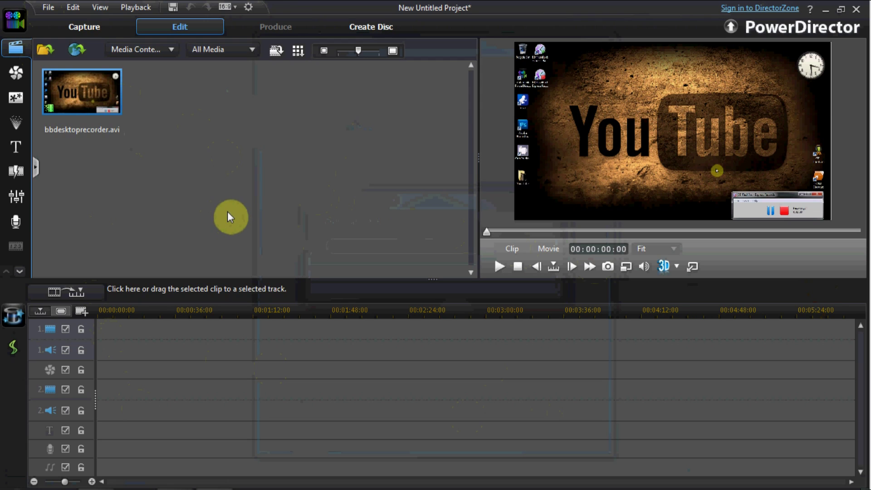
mouse_move(91, 111)
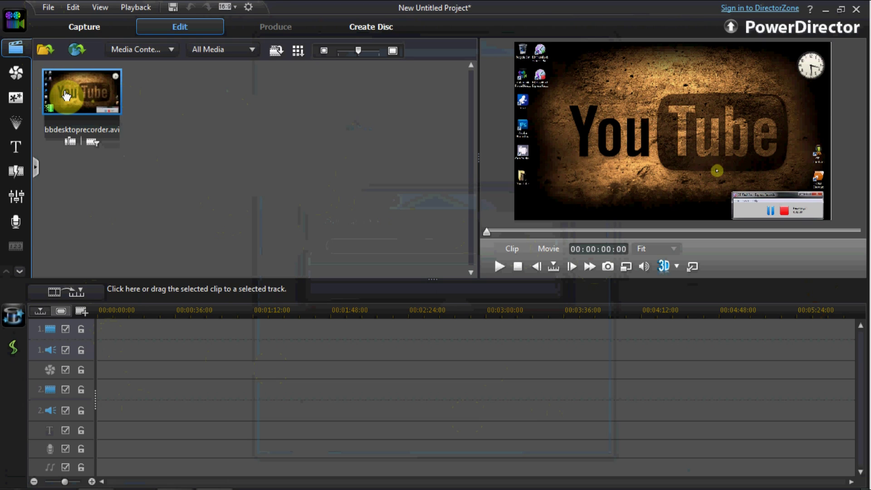
drag(66, 95, 101, 355)
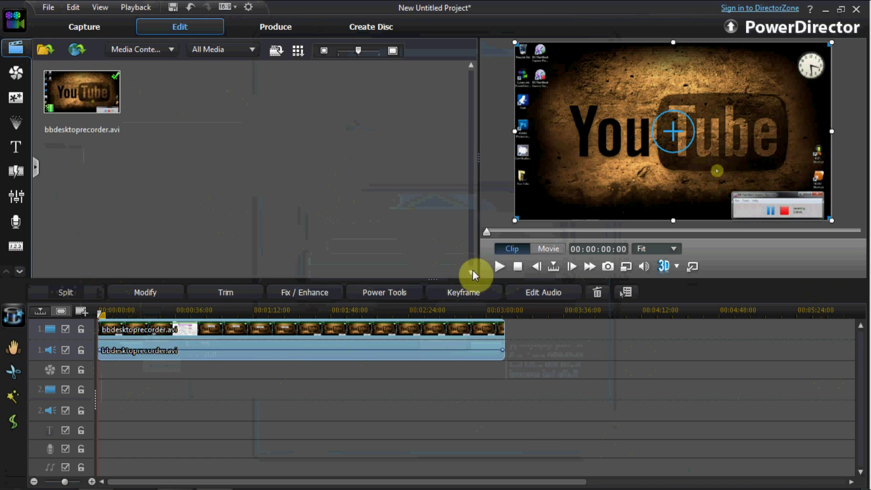
Step: Play the clip preview from the start, pausing once, and stop at 00:00:10:19
click(500, 267)
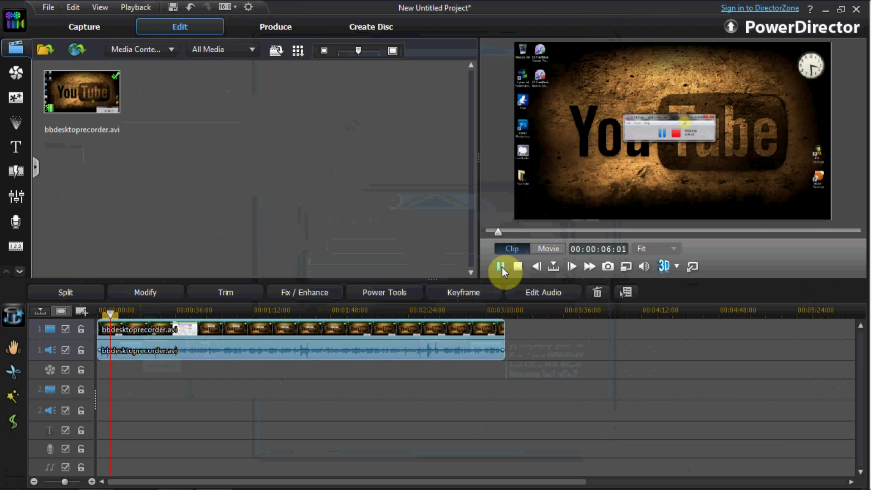
click(502, 266)
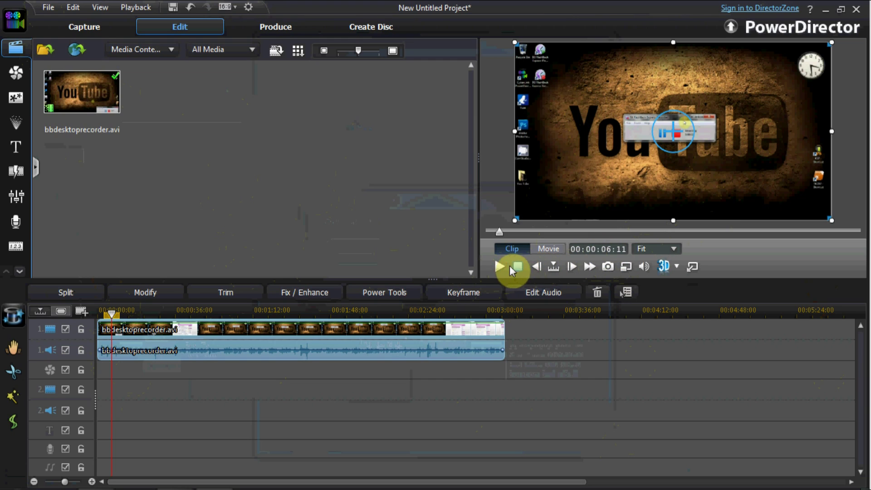
click(500, 267)
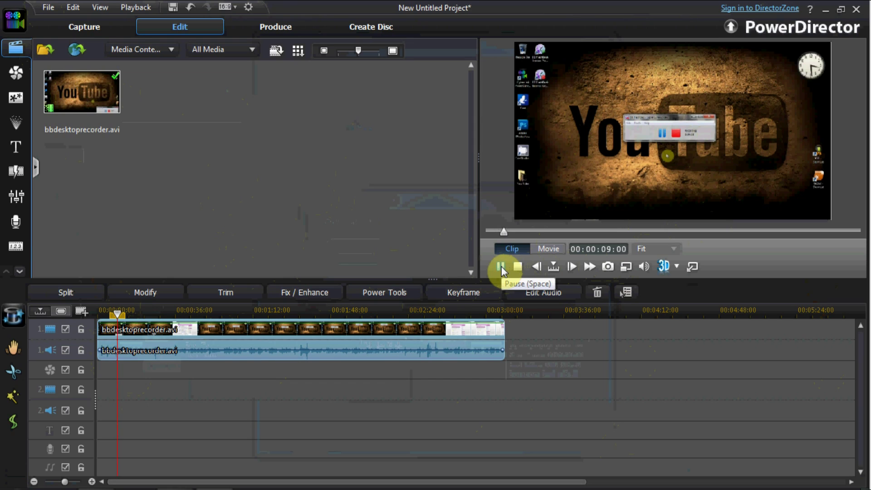
click(501, 266)
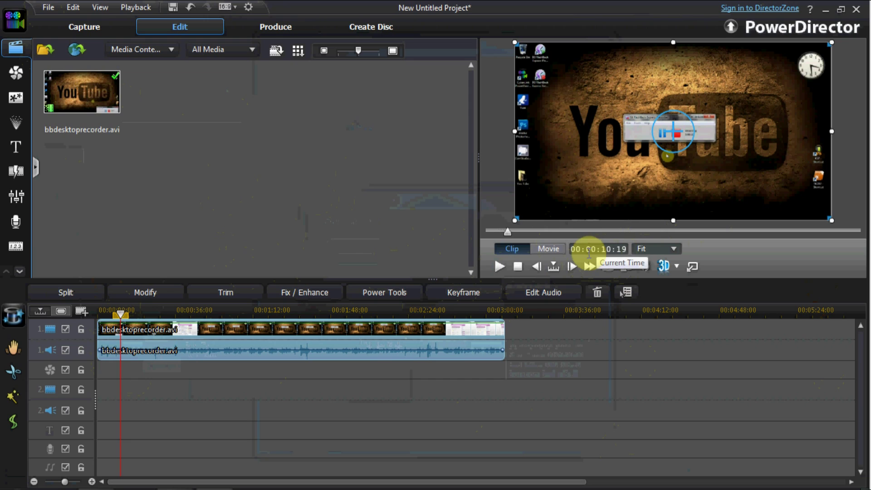
click(235, 290)
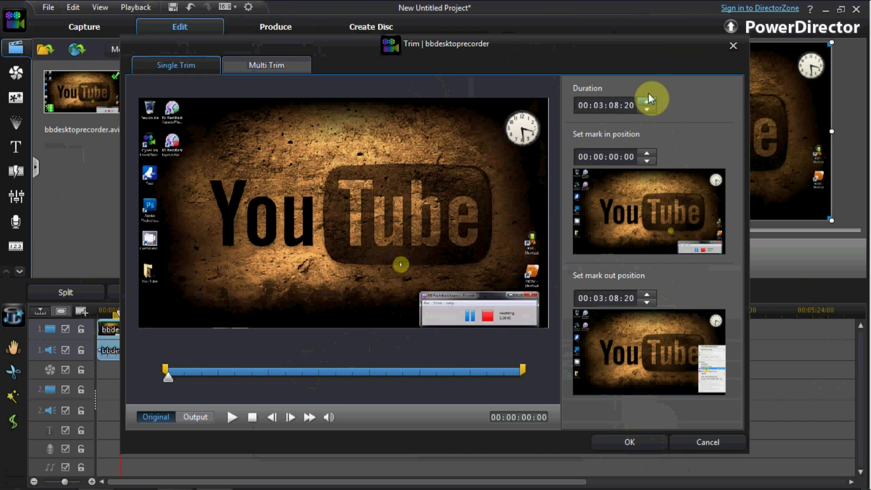
click(642, 439)
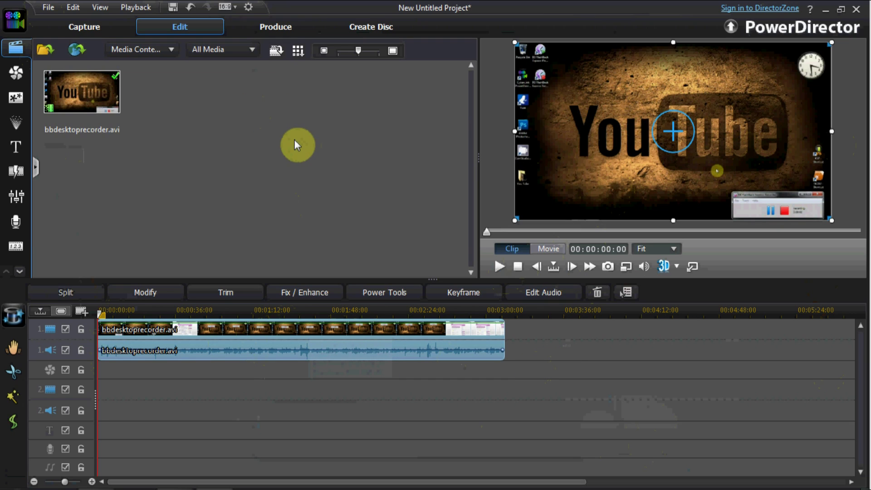
Step: Import back end.png from the desktop's You Tube folder into the media library
click(50, 10)
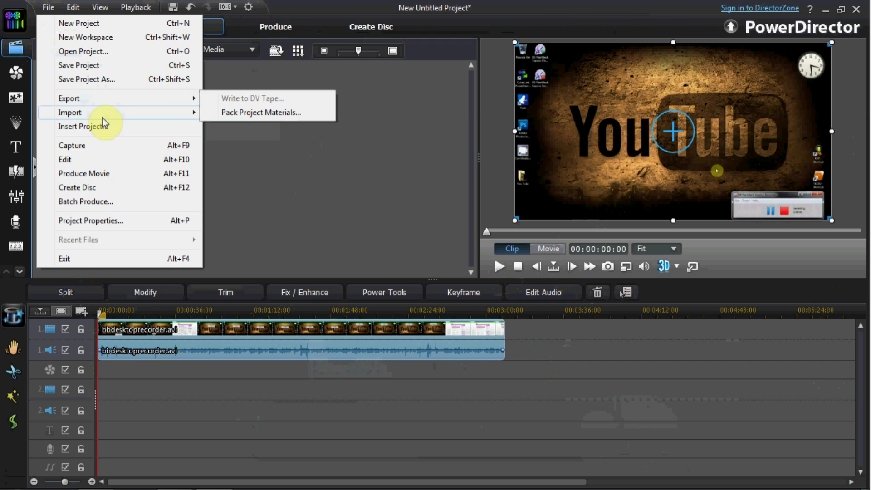
mouse_move(102, 118)
click(246, 116)
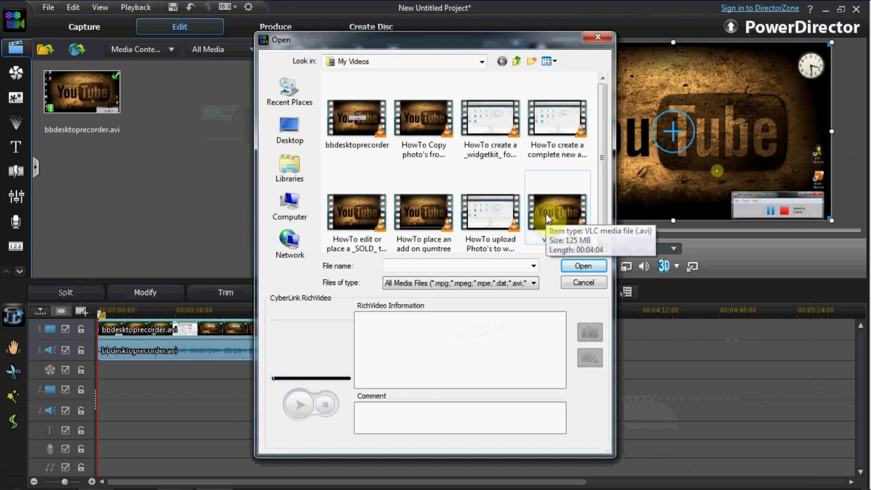
scroll(606, 158, down, 1)
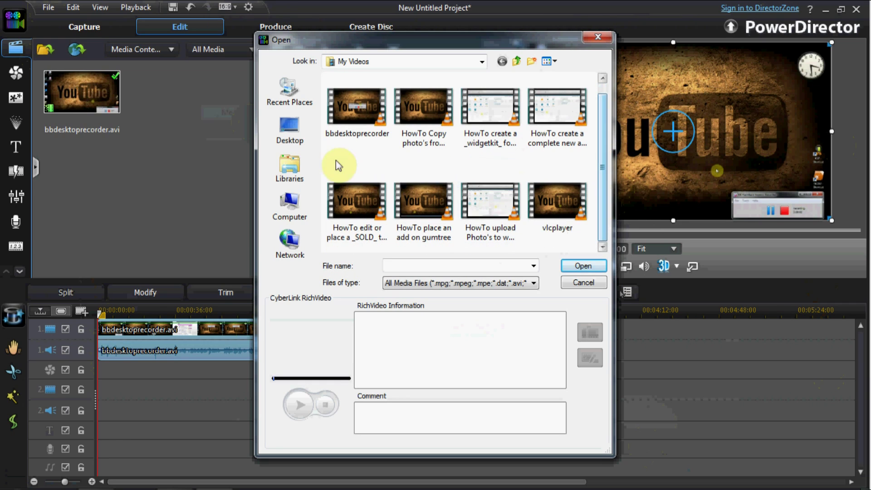
click(301, 131)
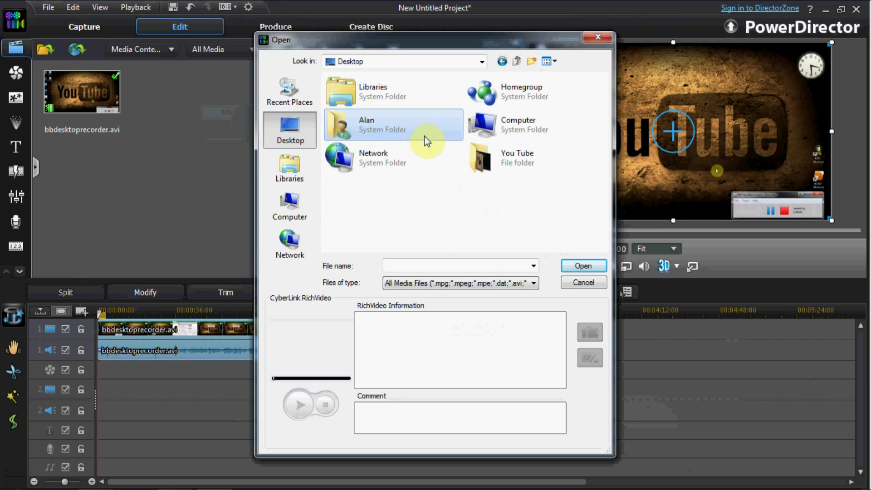
double_click(503, 159)
scroll(423, 218, down, 5)
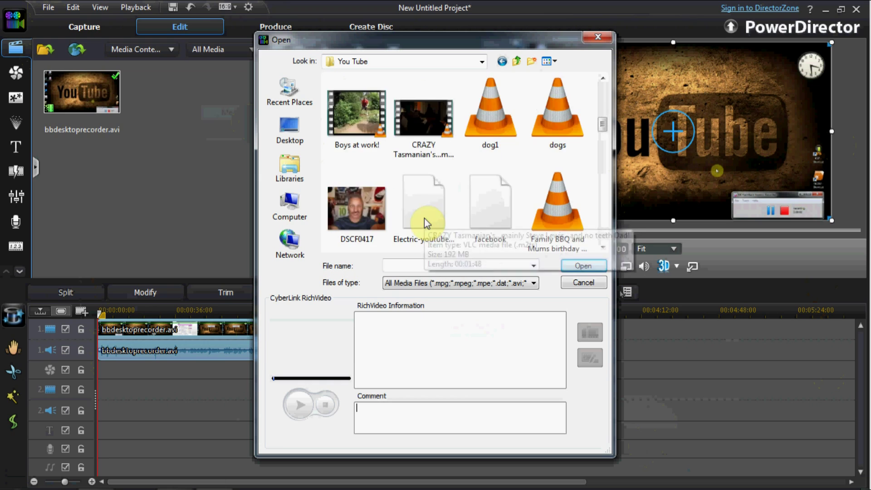
scroll(423, 217, up, 3)
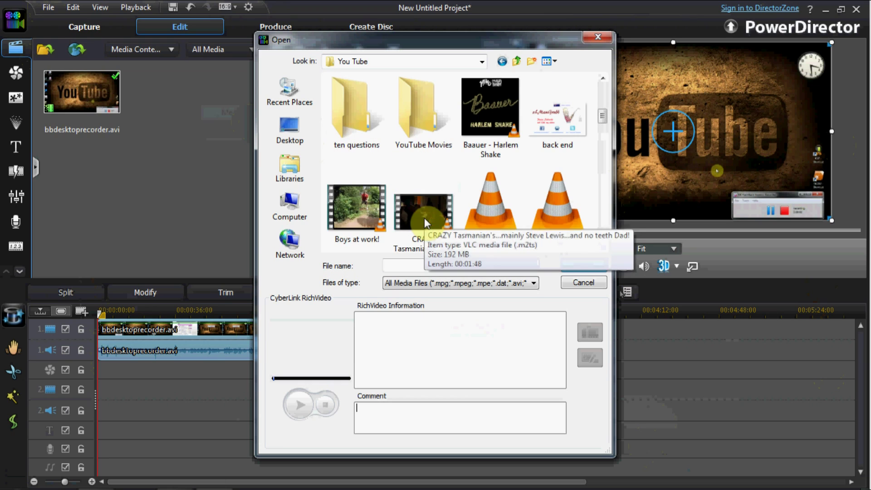
click(572, 132)
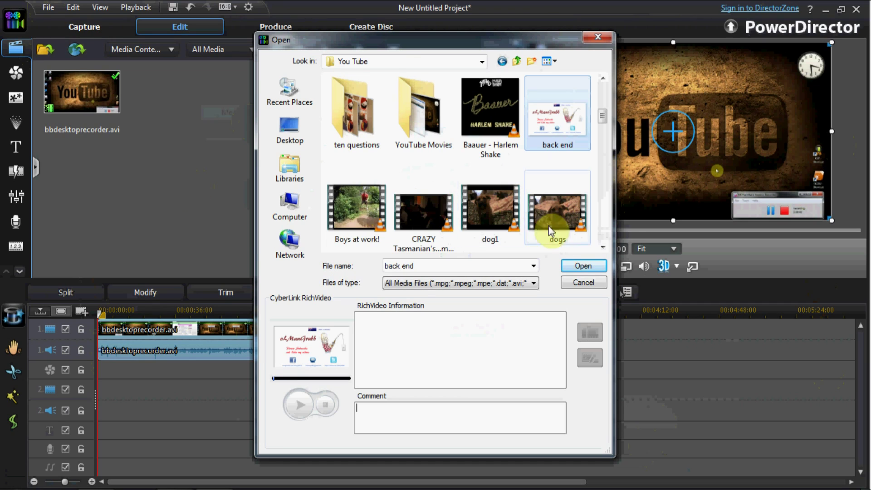
click(577, 269)
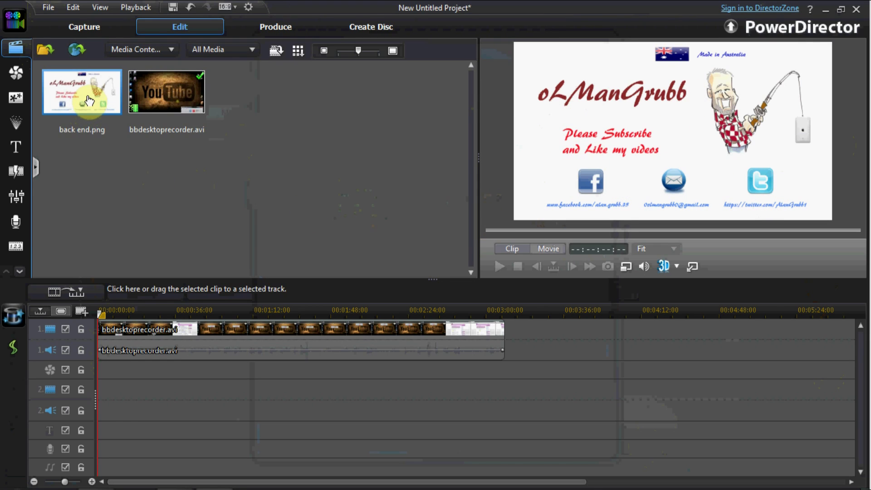
Step: Place back end.png right after the recording on video track 1, then go to Produce
mouse_move(89, 100)
mouse_down()
mouse_move(109, 134)
mouse_move(225, 187)
mouse_move(453, 246)
mouse_move(499, 287)
mouse_move(520, 331)
mouse_move(507, 344)
mouse_up()
click(507, 344)
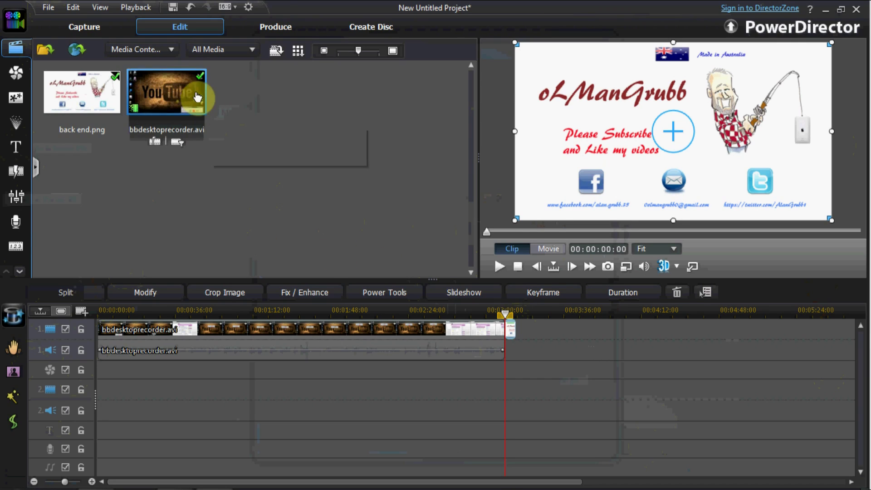
mouse_move(157, 79)
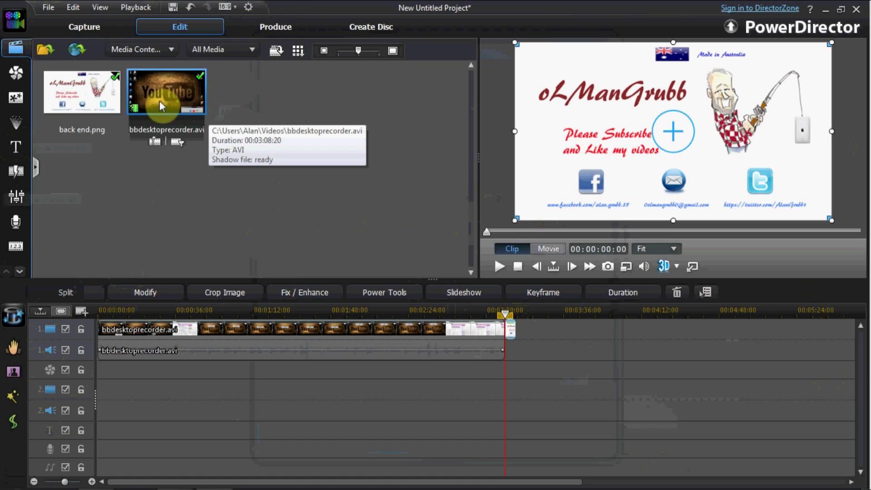
click(76, 81)
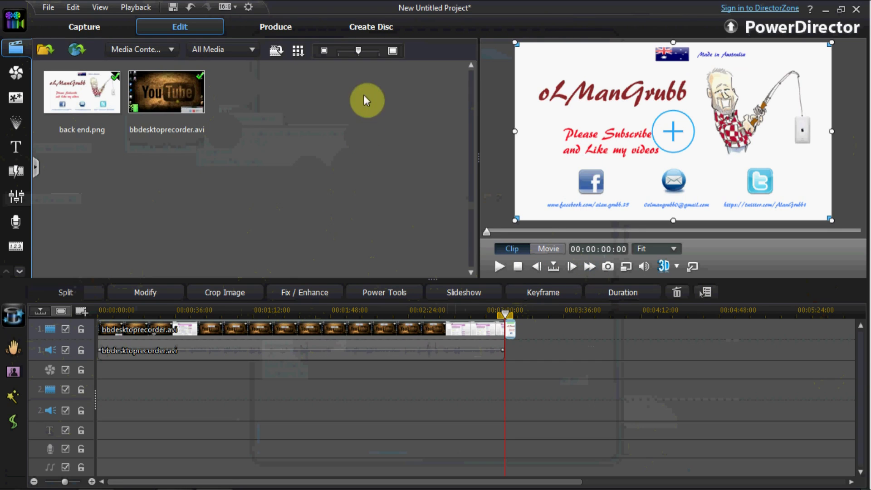
click(280, 31)
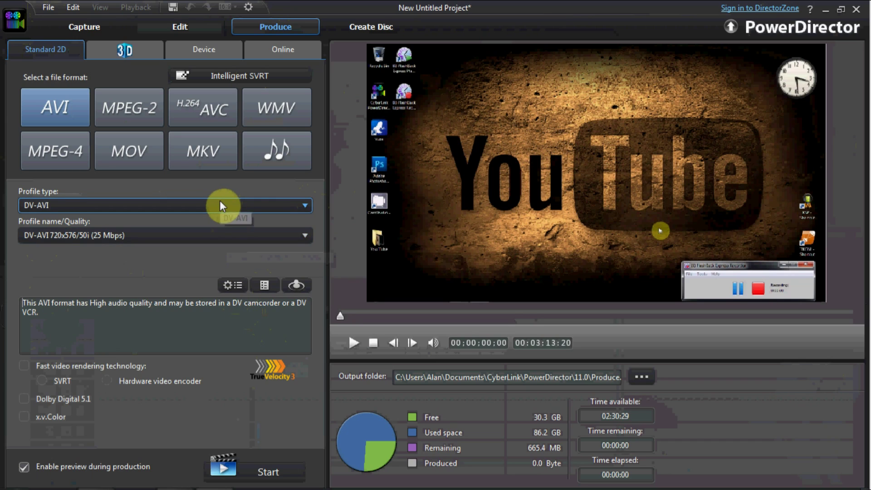
Step: Choose H.264 AVC output, keeping the AVC 1920x1080/50i (16 Mbps) profile
click(203, 113)
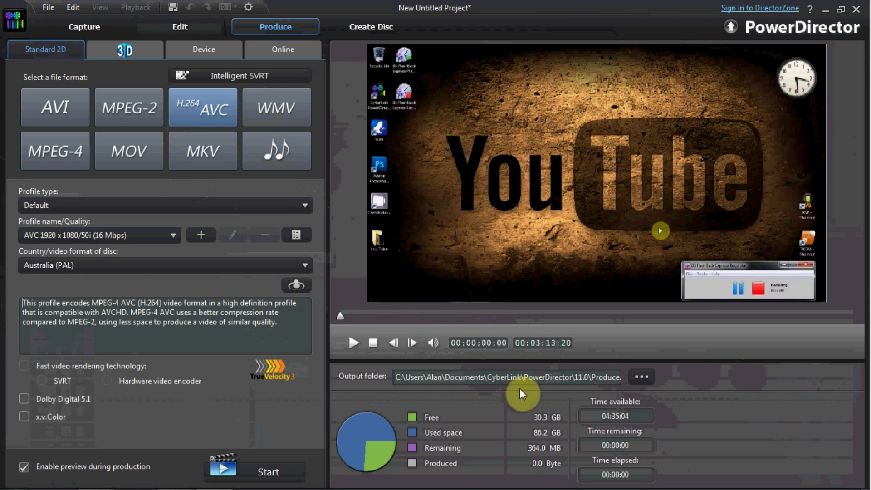
Step: Save the output as bbedit.m2ts in the Desktop's You Tube > YouTube Movies folder
click(641, 377)
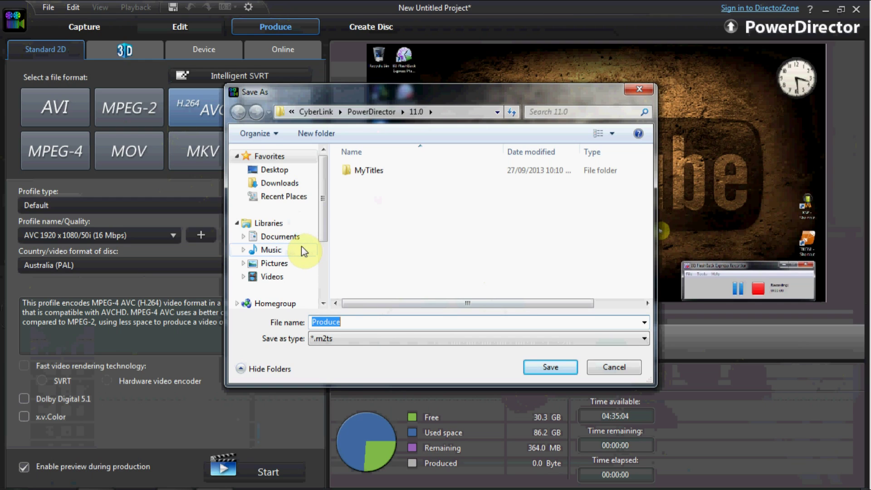
click(276, 170)
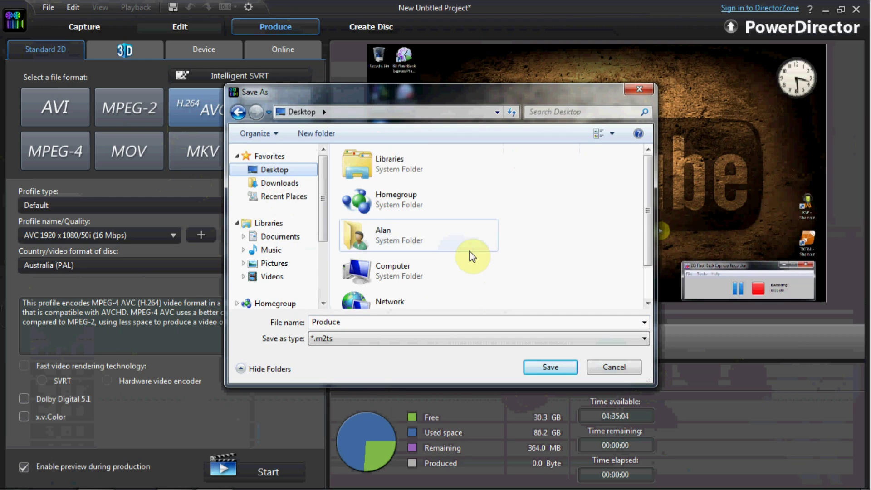
drag(649, 176, 637, 238)
double_click(457, 286)
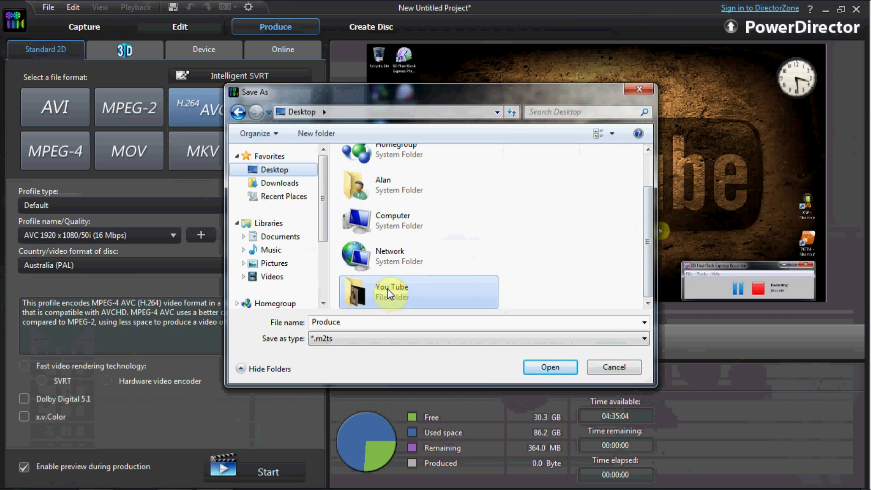
scroll(391, 287, down, 3)
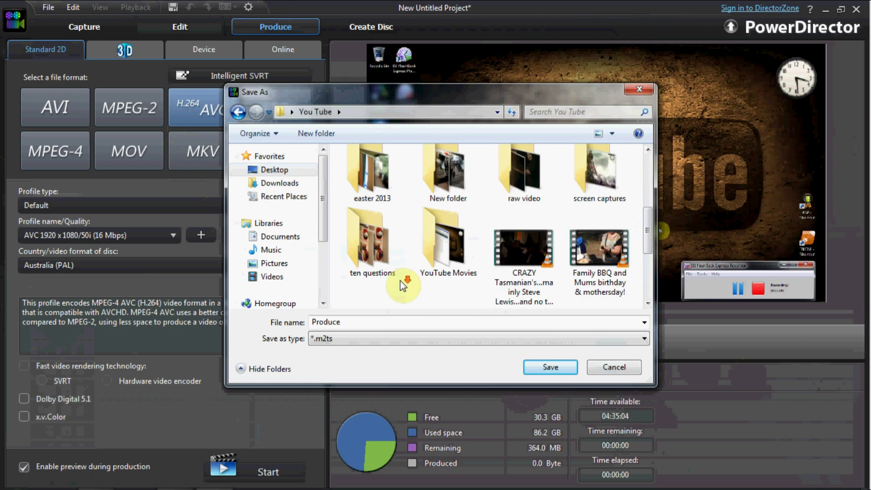
double_click(442, 251)
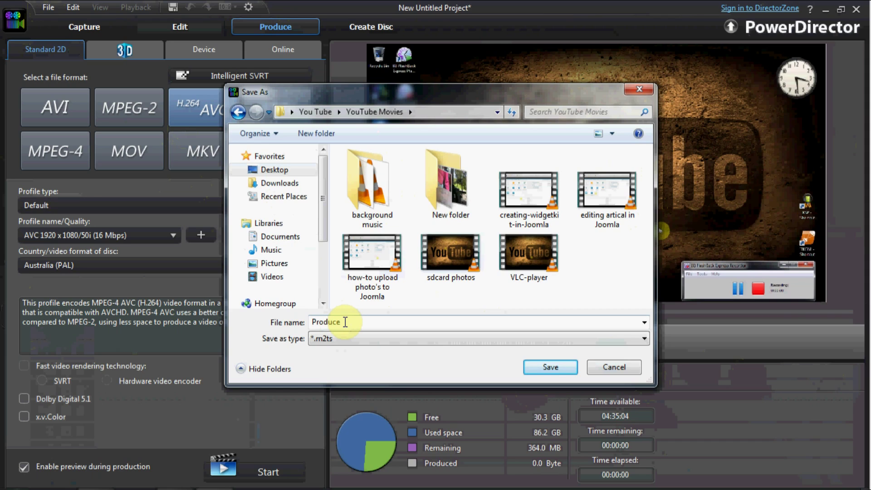
double_click(345, 322)
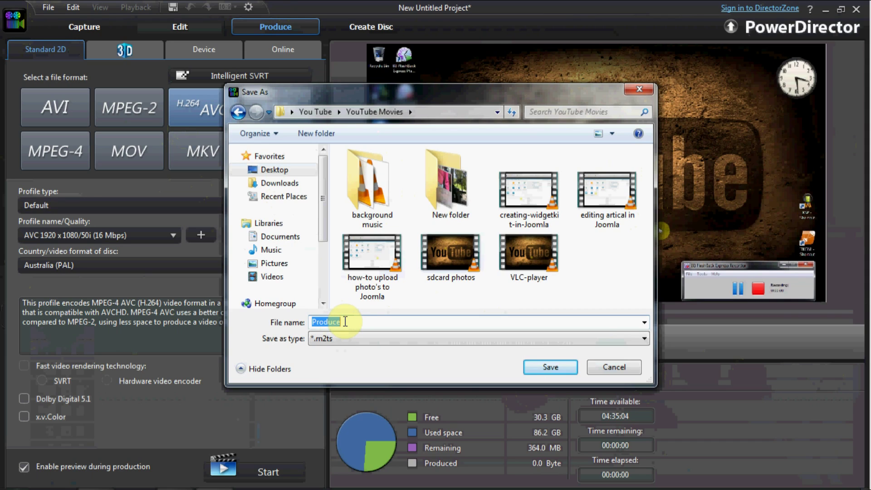
text(bb)
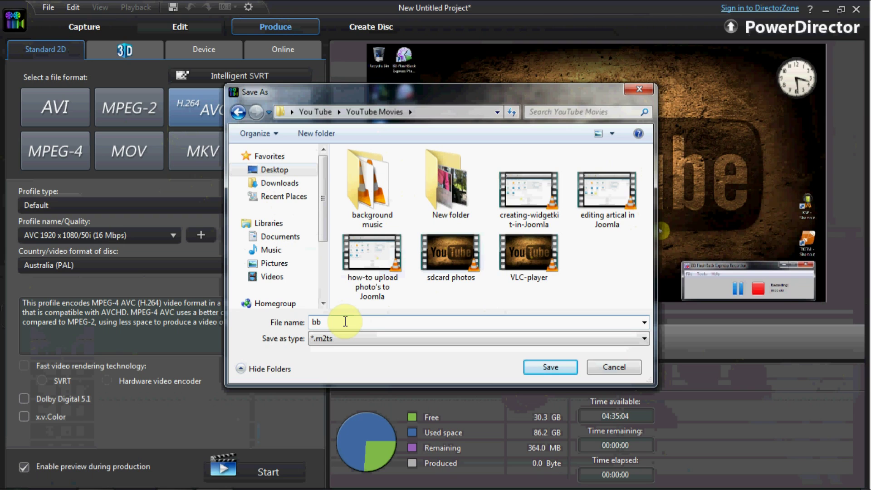
text(edit)
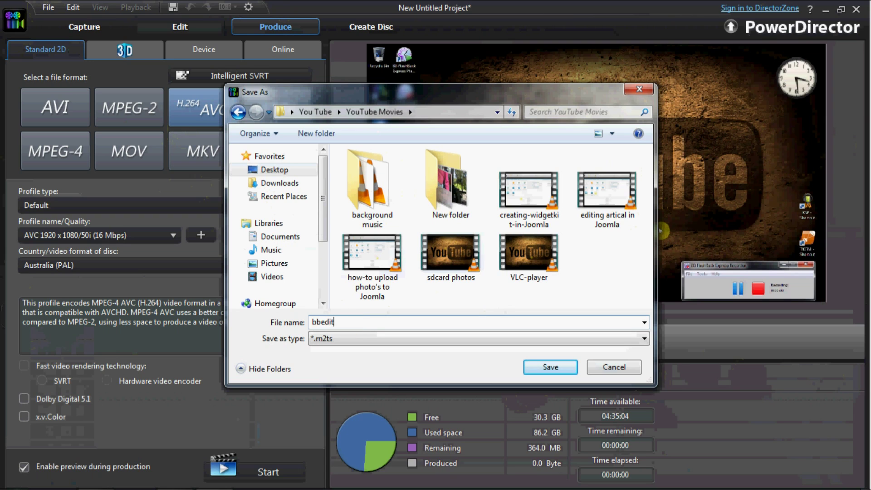
click(561, 371)
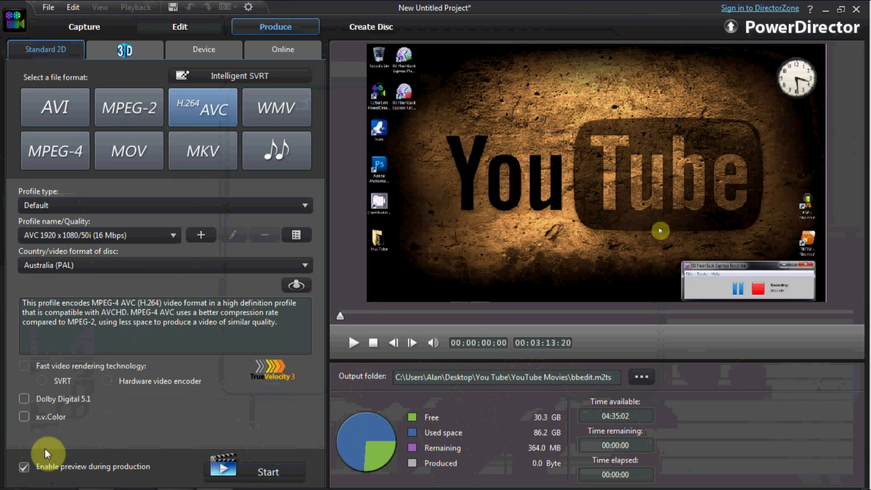
Step: Disable 'Enable preview during production' and start rendering bbedit.m2ts
click(25, 467)
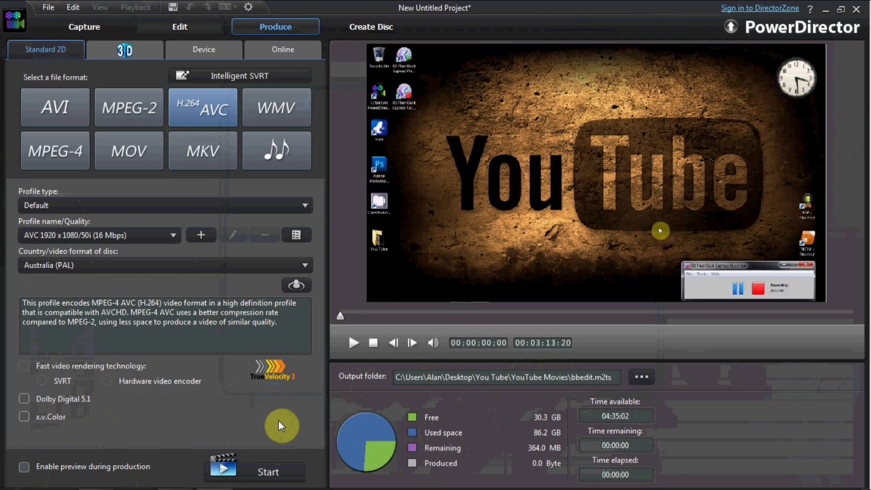
click(267, 480)
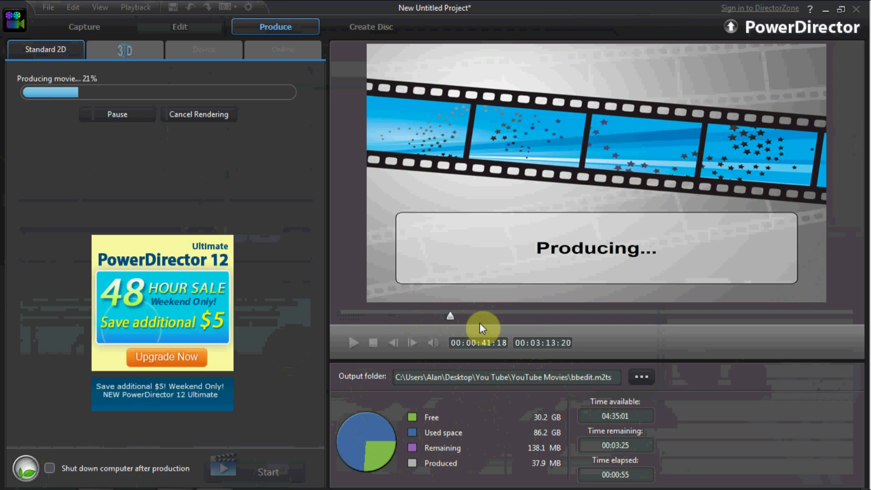
Step: Pause the BB FlashBack screen recording from its tray icon while bbedit.m2ts finishes rendering
click(743, 480)
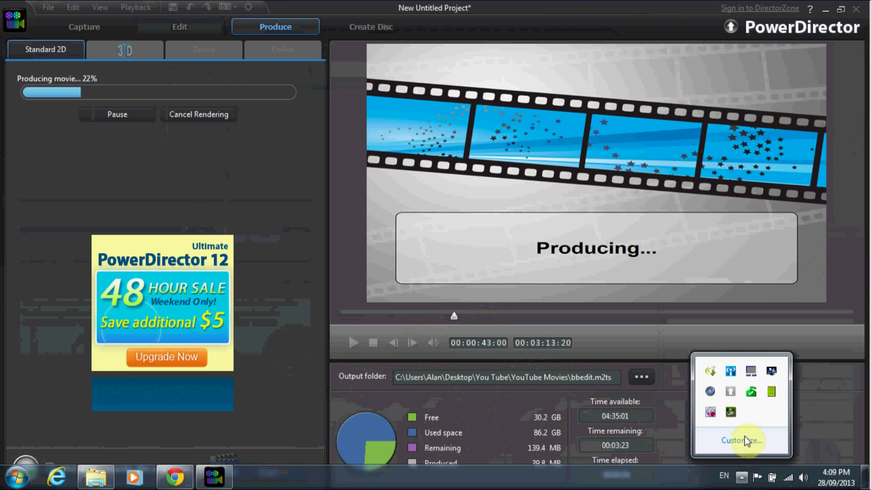
right_click(711, 413)
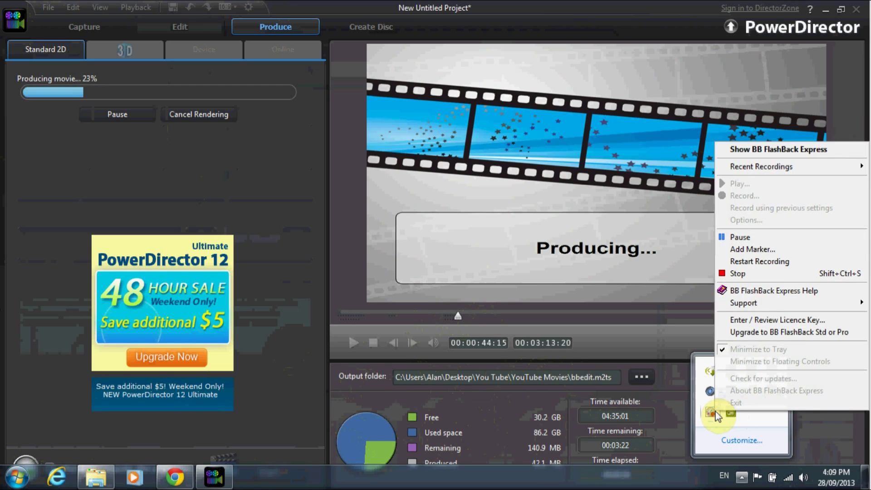
click(752, 237)
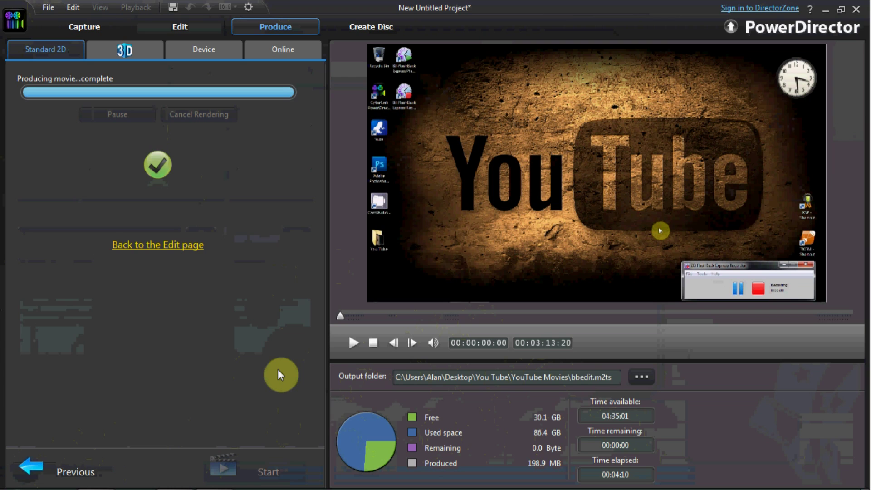
Step: Go back to the Edit page, then close PowerDirector, choosing No to saving the project
click(166, 248)
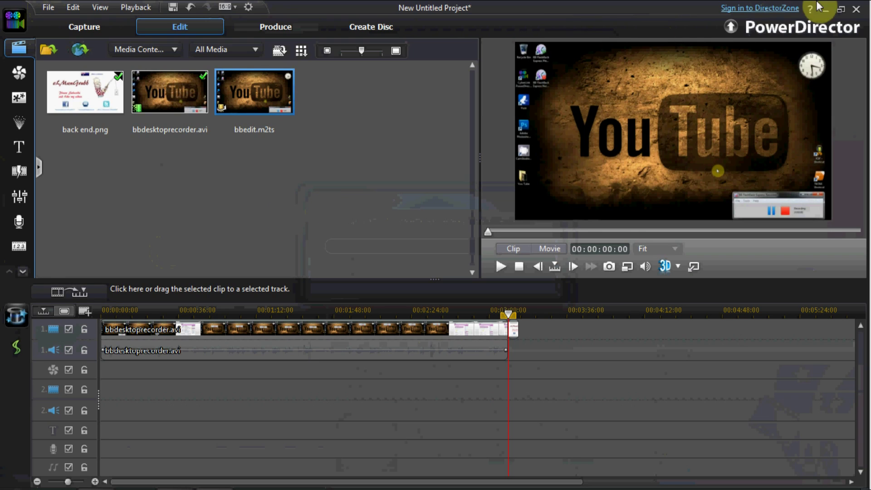
click(856, 11)
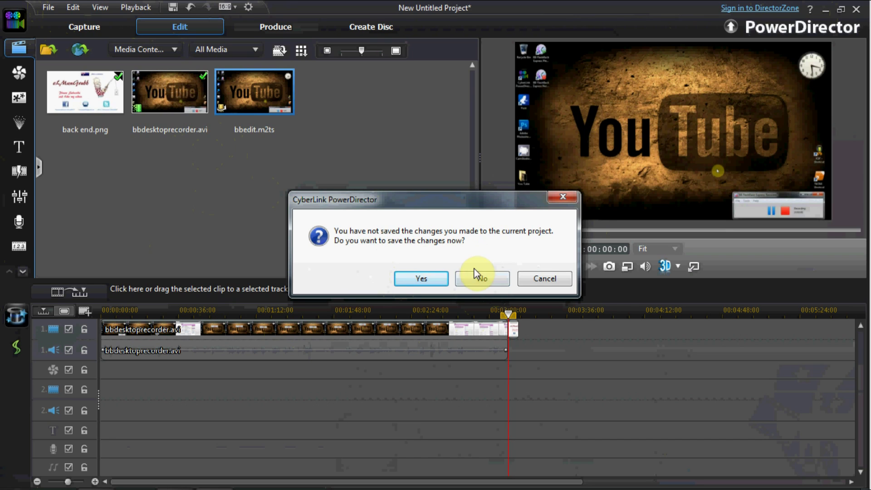
click(485, 280)
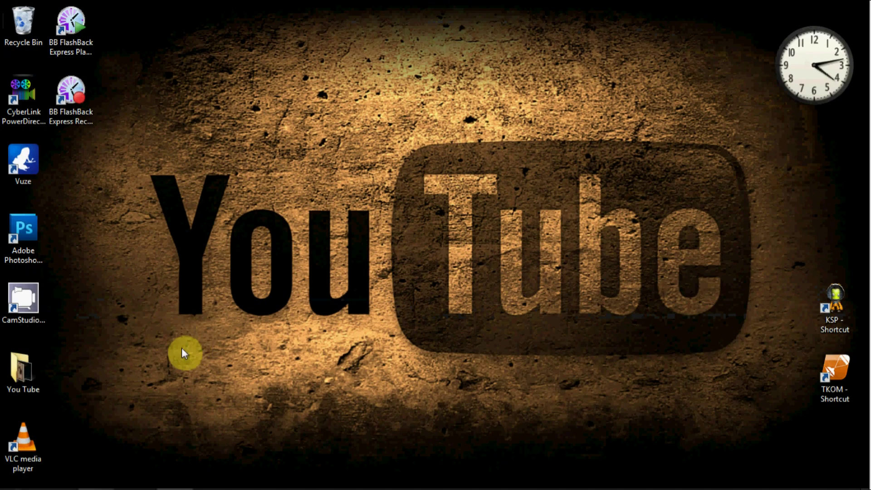
Step: Browse to the desktop's You Tube > YouTube Movies folder and play bbedit in VLC
mouse_move(175, 469)
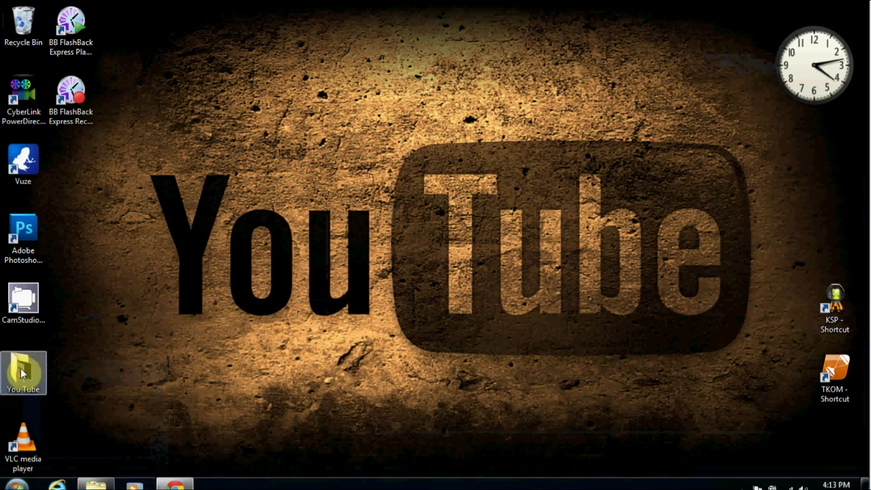
double_click(21, 372)
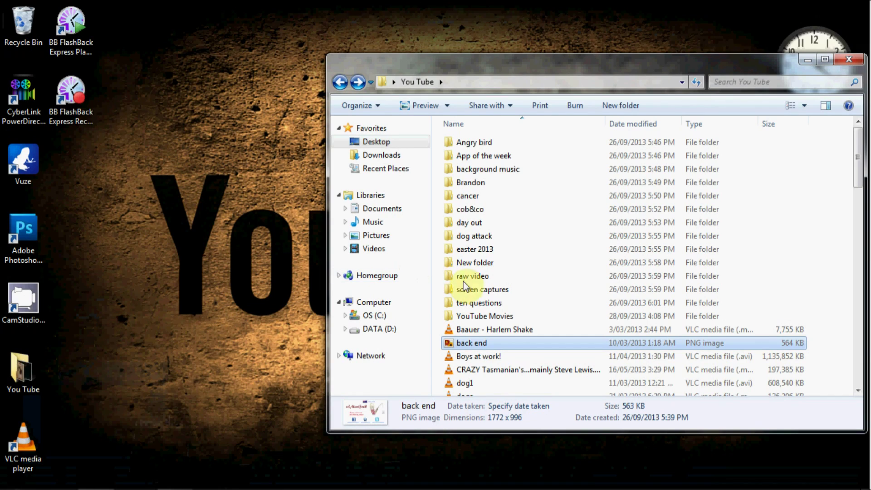
double_click(506, 320)
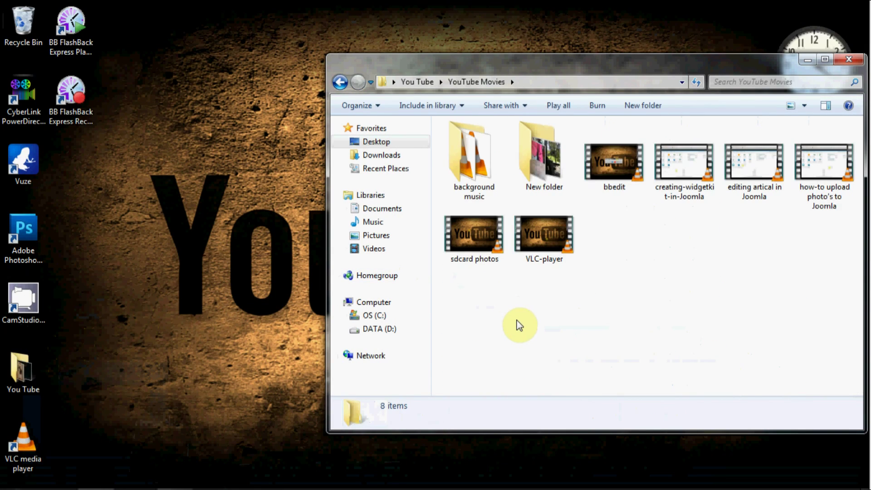
click(623, 170)
double_click(624, 173)
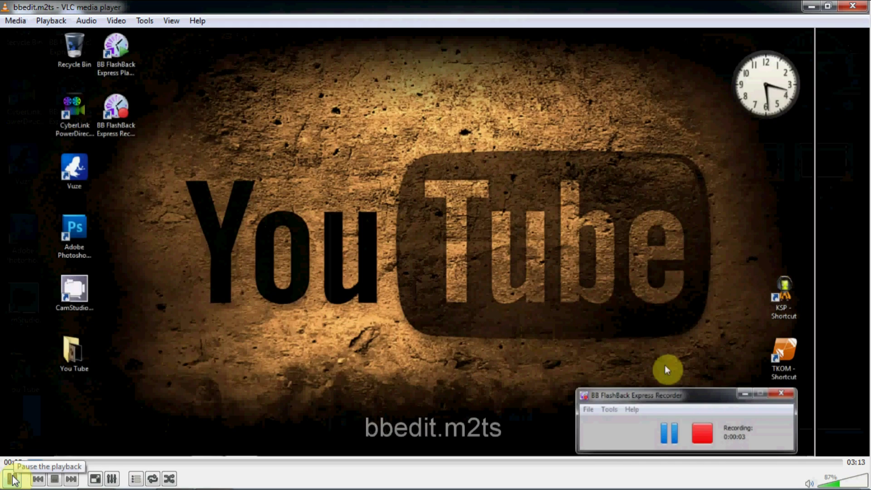
Step: Jump to 02:59, mute, pause on the outro card at 03:12, then close VLC
click(12, 478)
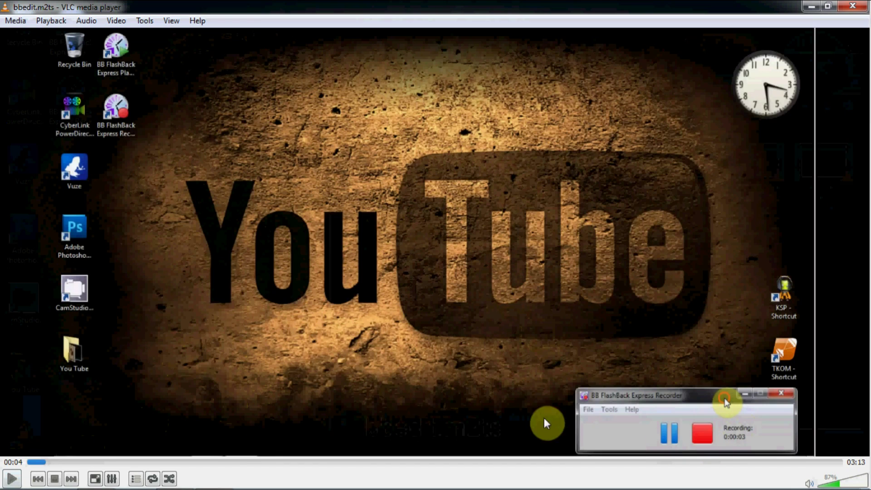
click(785, 463)
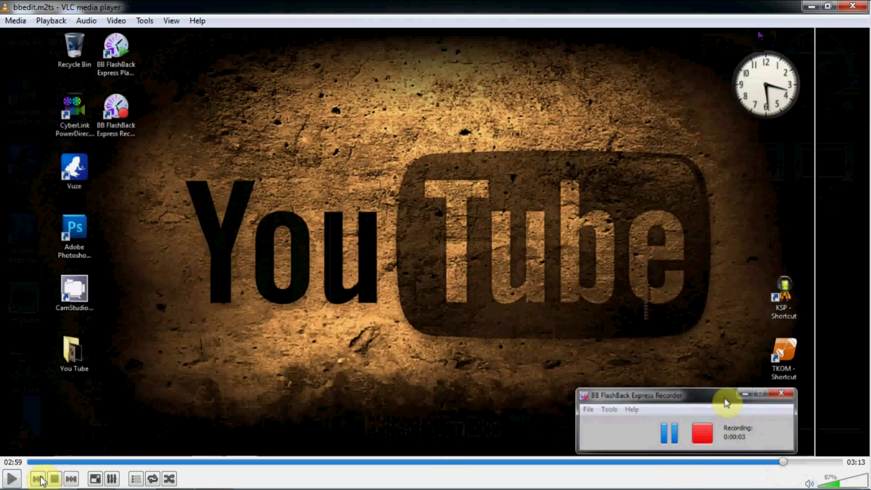
click(16, 479)
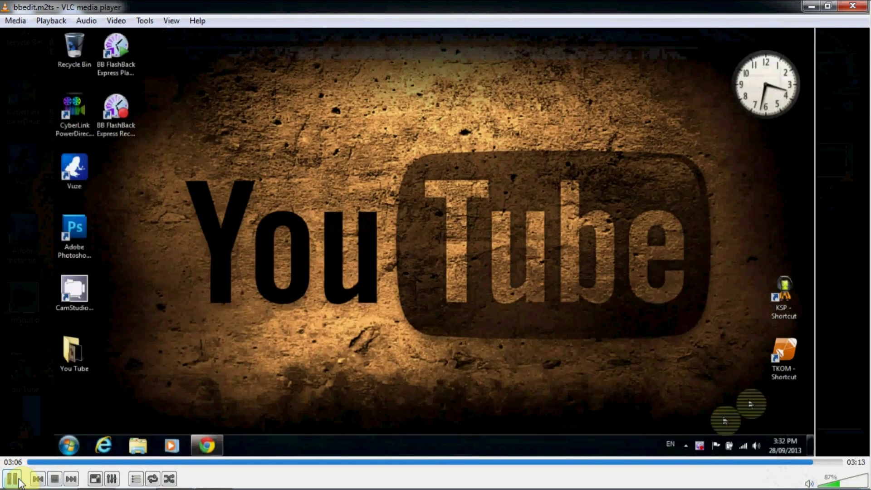
scroll(434, 240, down, 15)
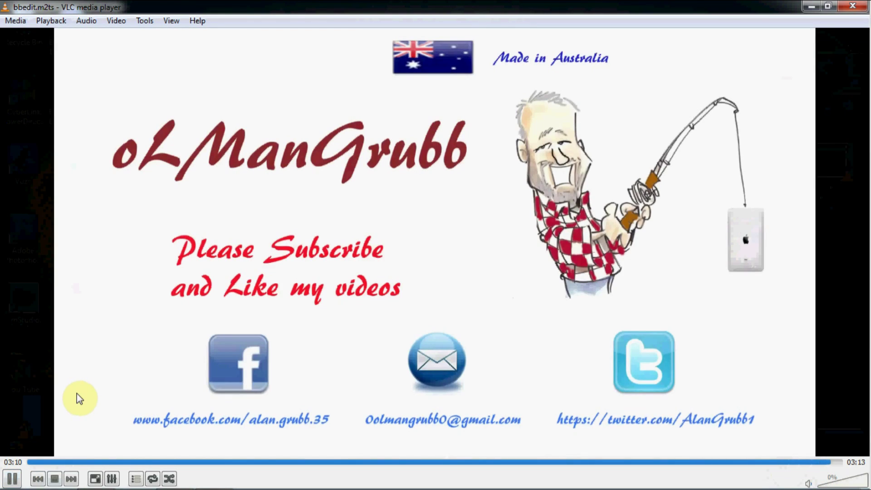
click(12, 479)
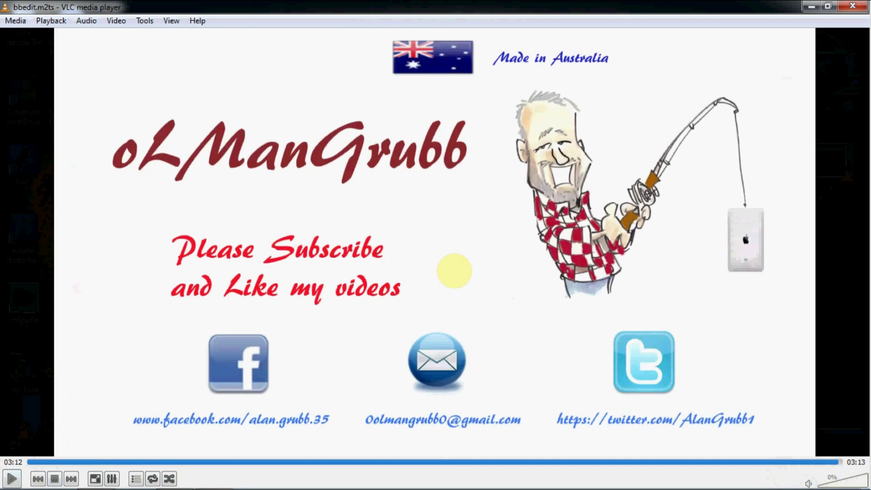
click(852, 6)
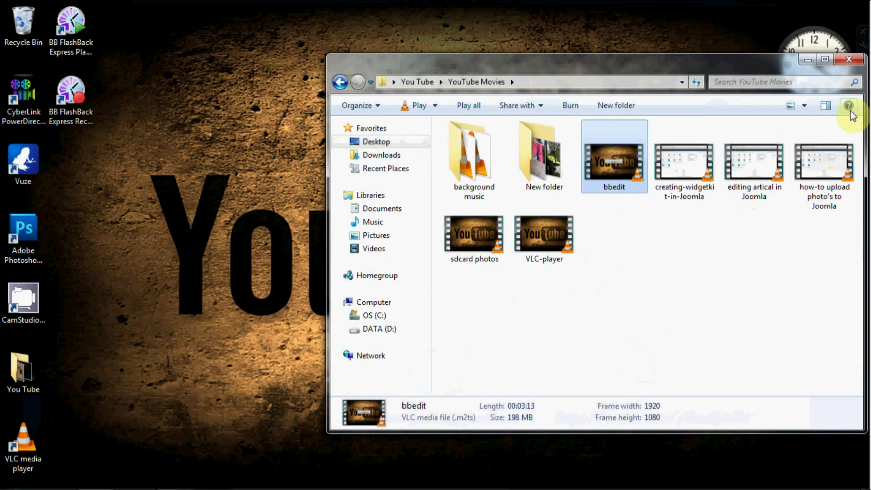
Step: Close the YouTube Movies Explorer window
click(848, 62)
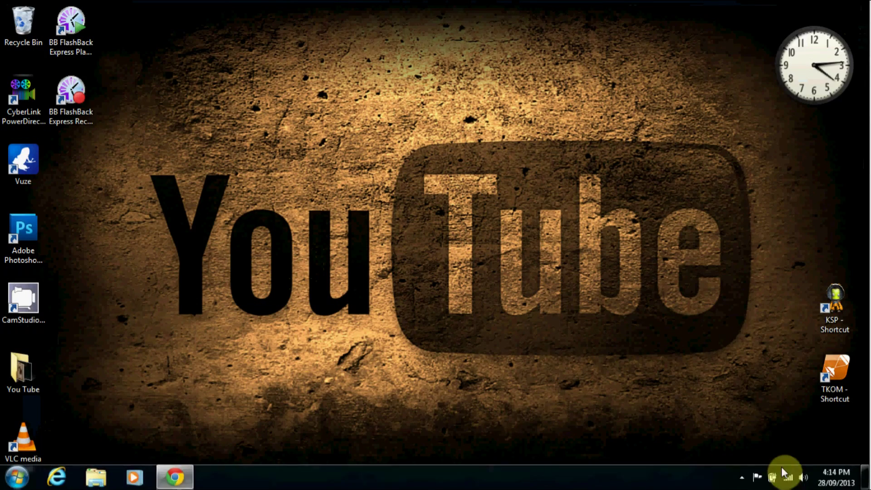
Step: Open the BB FlashBack Express tray icon's right-click menu from the hidden notification icons
mouse_move(780, 474)
click(740, 477)
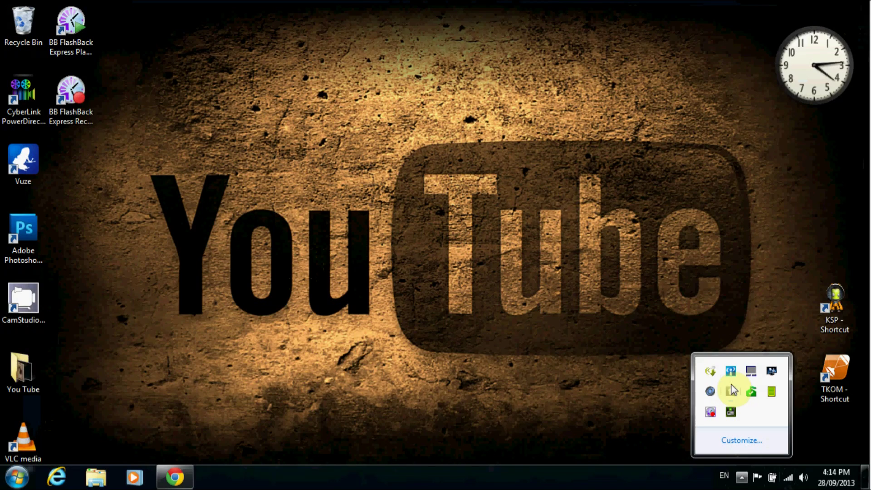
right_click(710, 413)
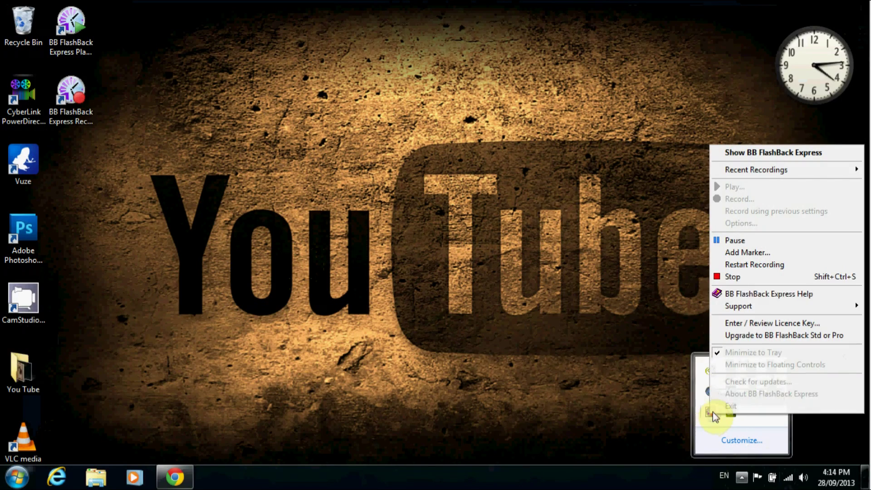